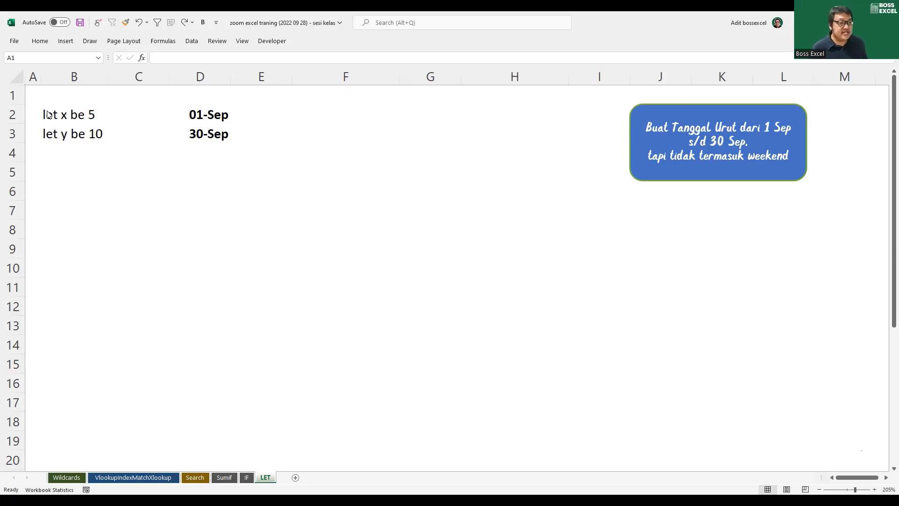
- Enter the expression x+y as text in cell B5 and its result 15 in cell B6
click(123, 129)
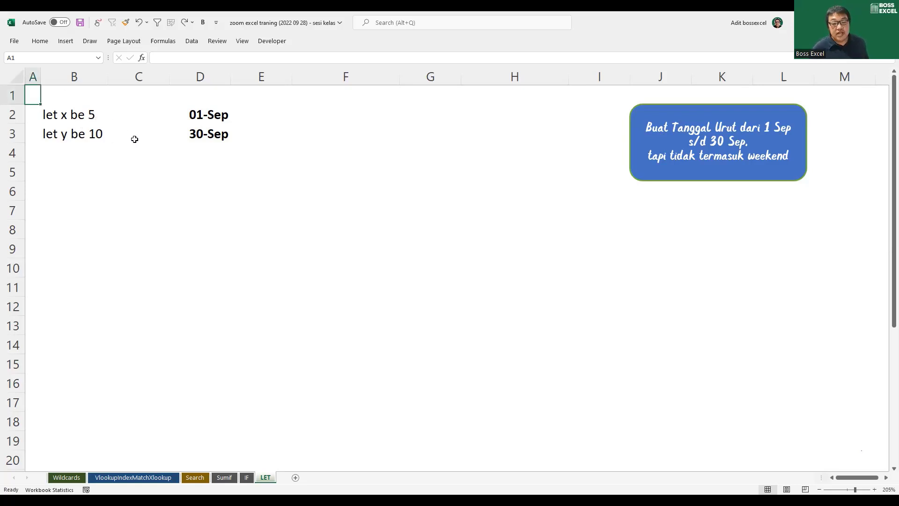
click(71, 123)
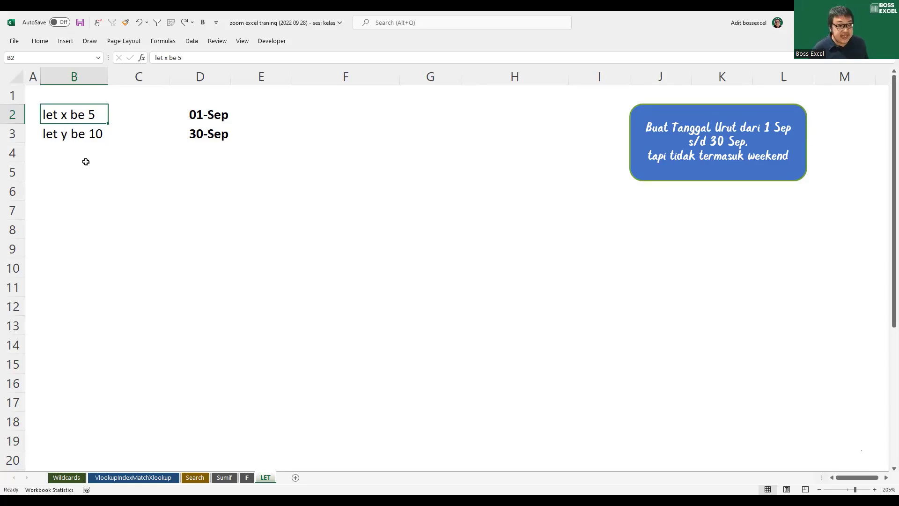
click(67, 157)
click(80, 179)
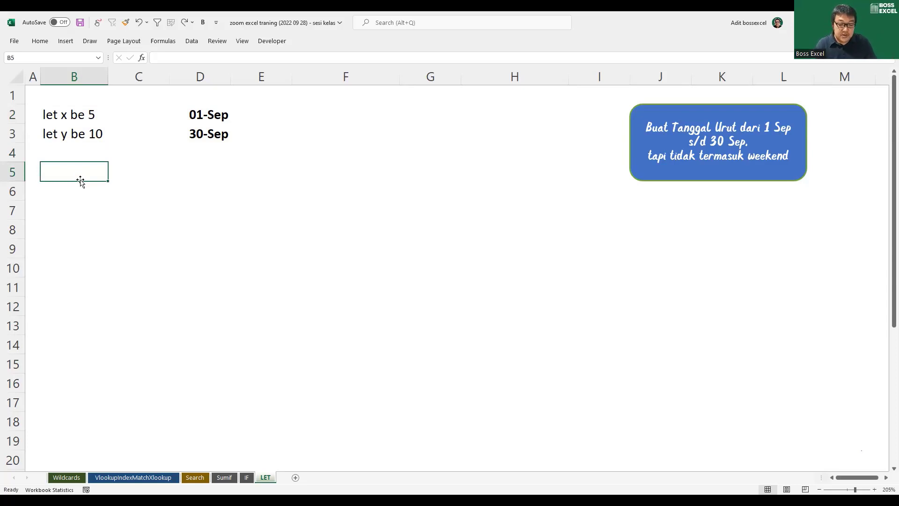
text(x+y)
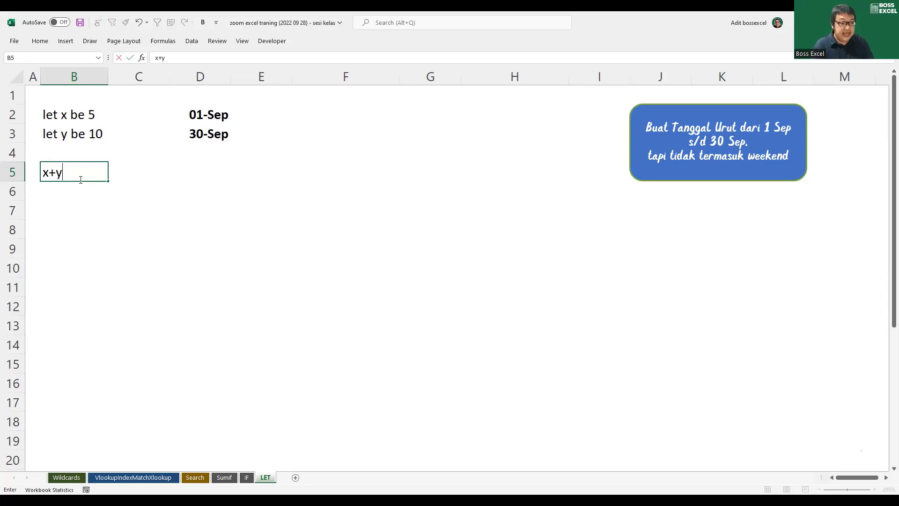
key(Return)
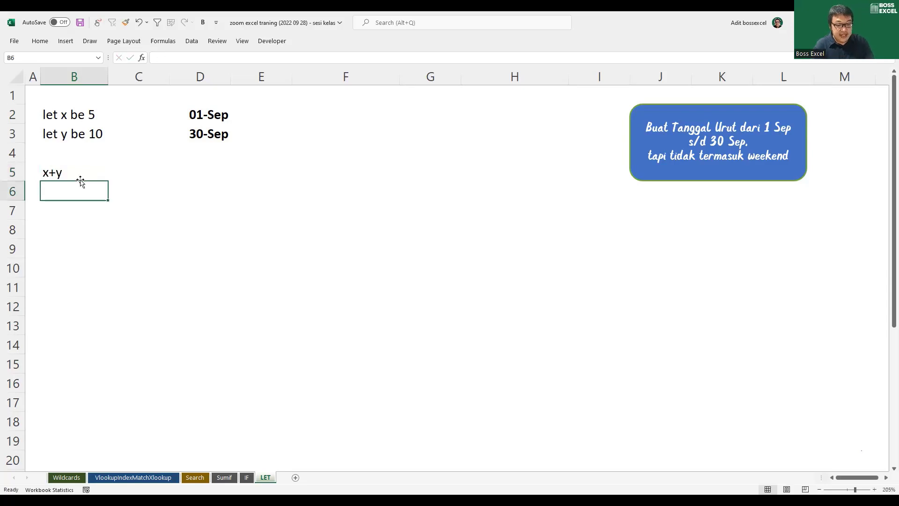
text(15)
key(Return)
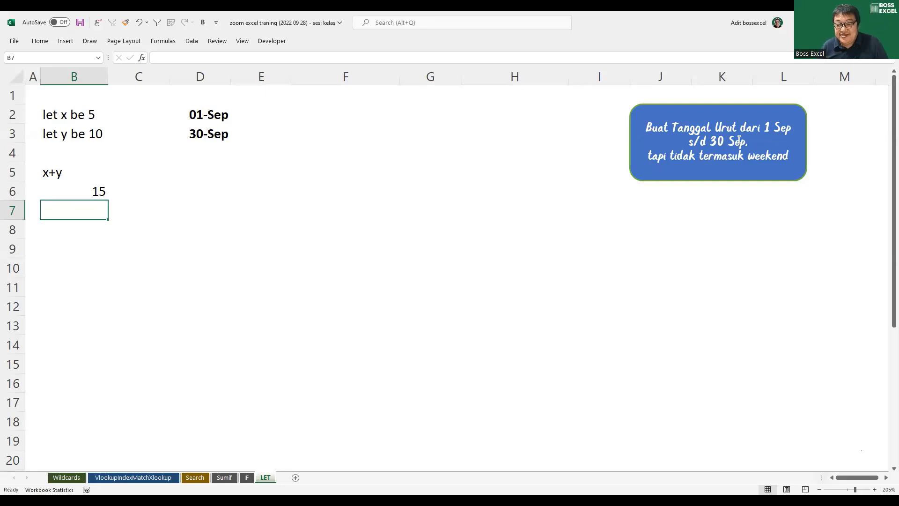
- Begin a SEQUENCE formula in cell F2 with D3-D2+1 as the number of rows
click(277, 112)
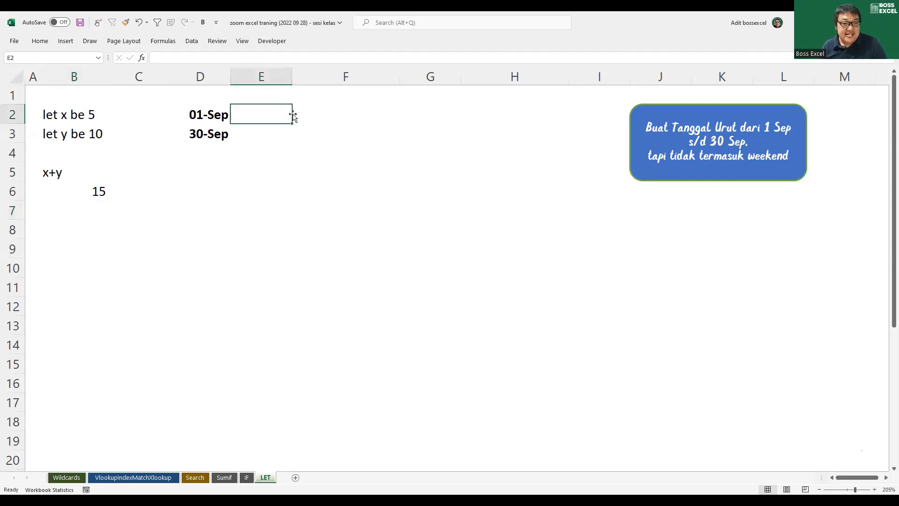
click(356, 114)
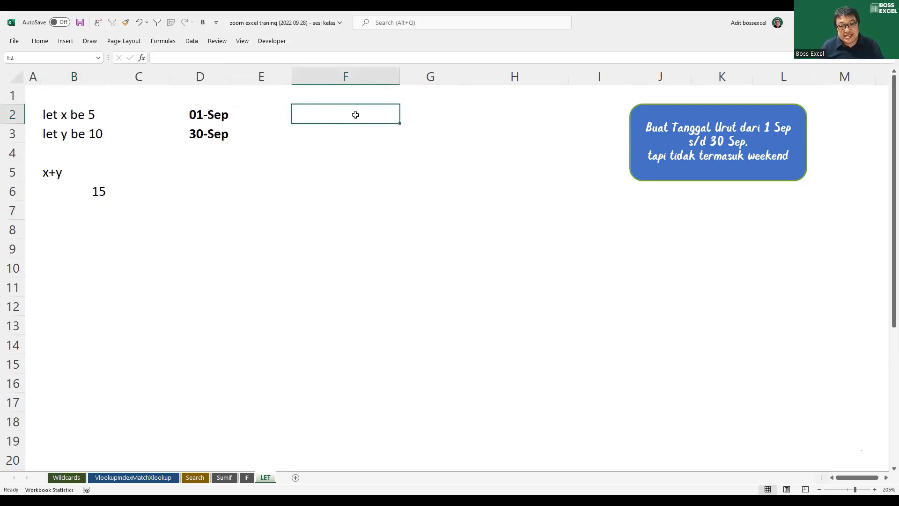
text(=)
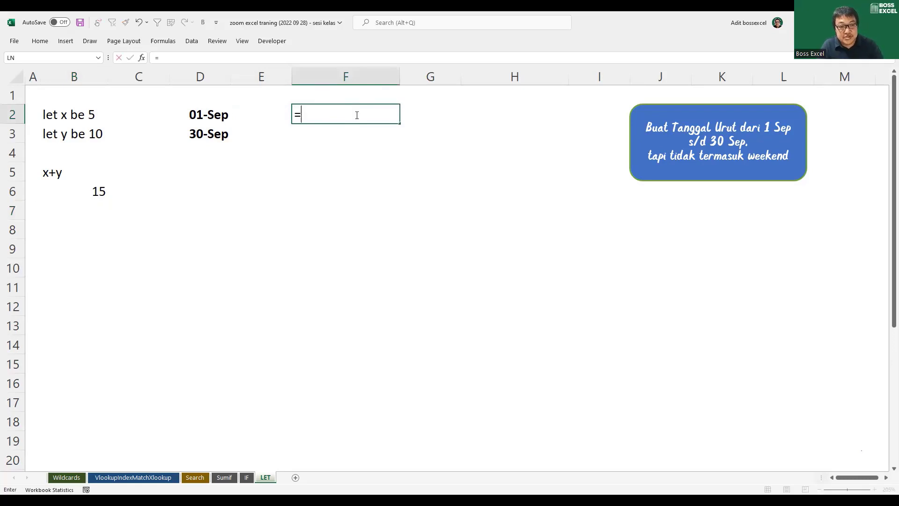
text(se)
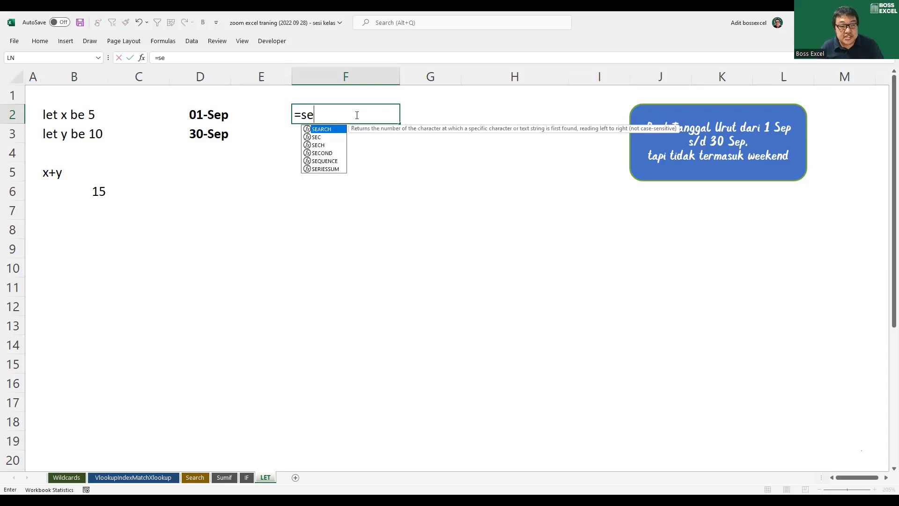
text(q)
key(Tab)
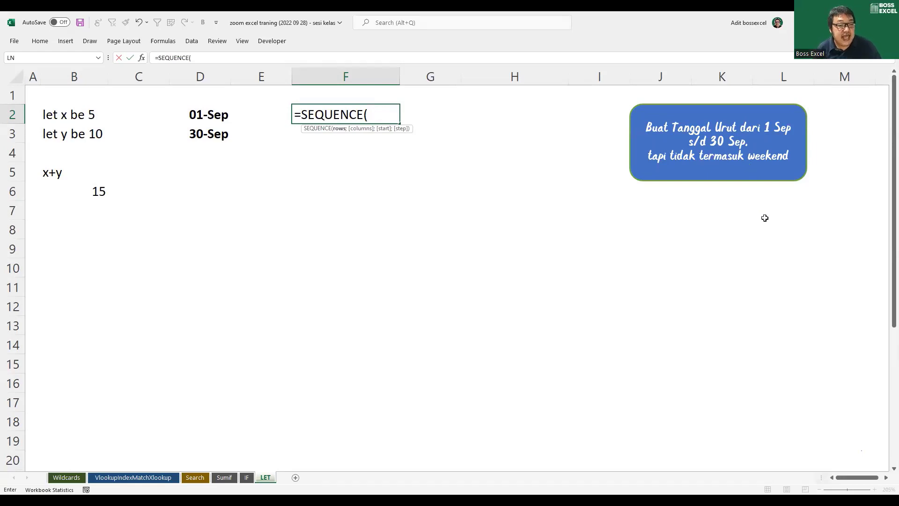
click(209, 133)
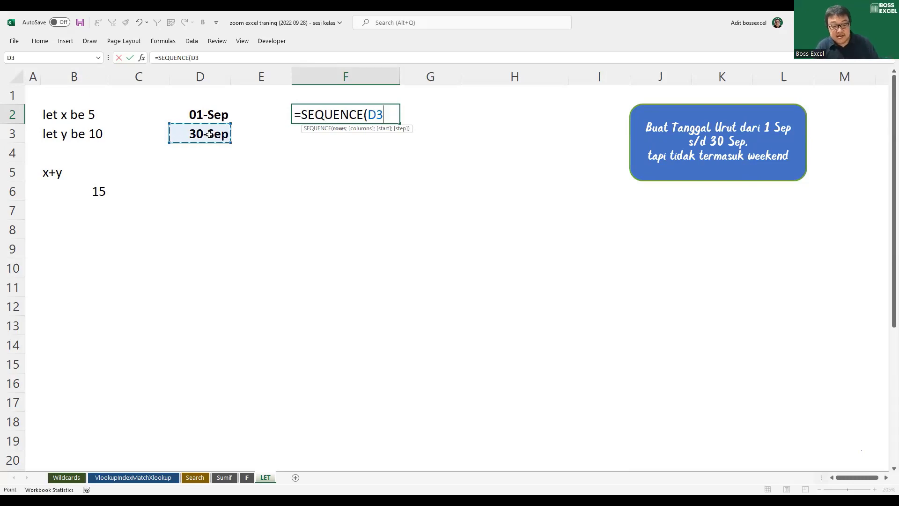
text(-)
click(208, 114)
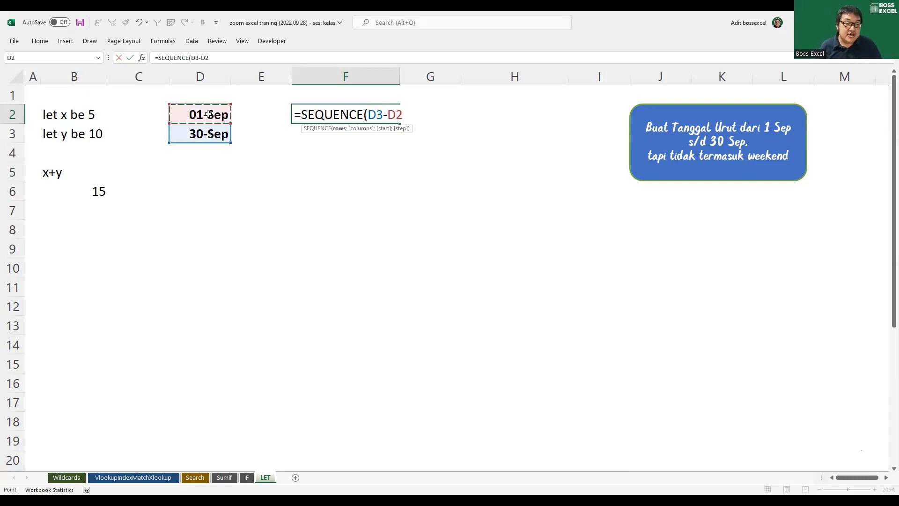
text(+)
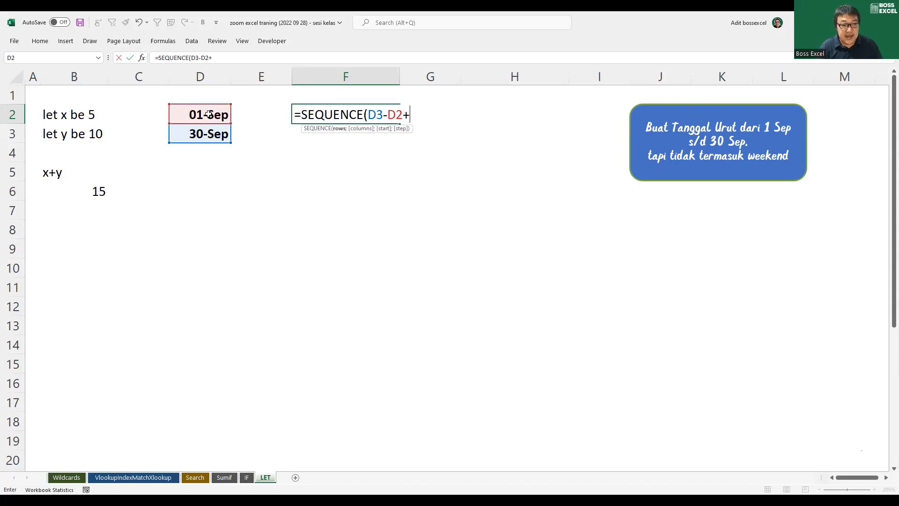
text(1)
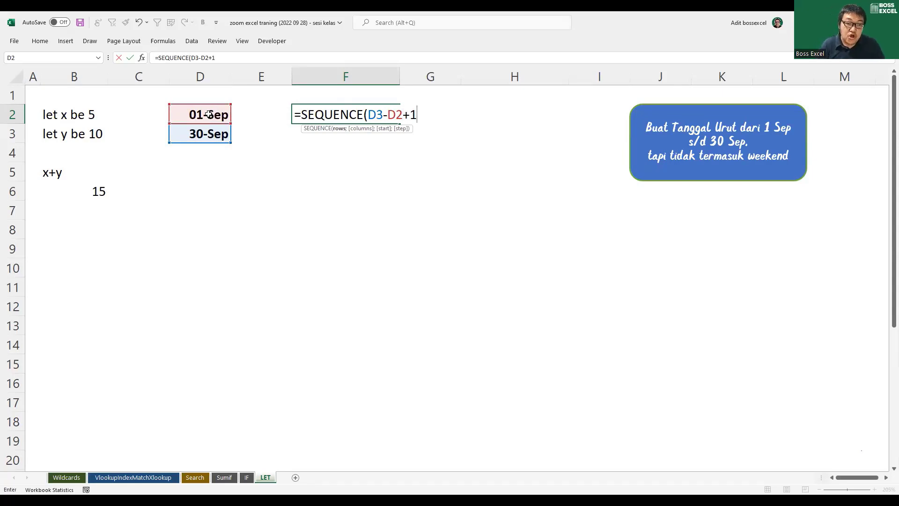
- Complete the SEQUENCE formula with 1 column, the start date from D2 and a step of 1
text(;)
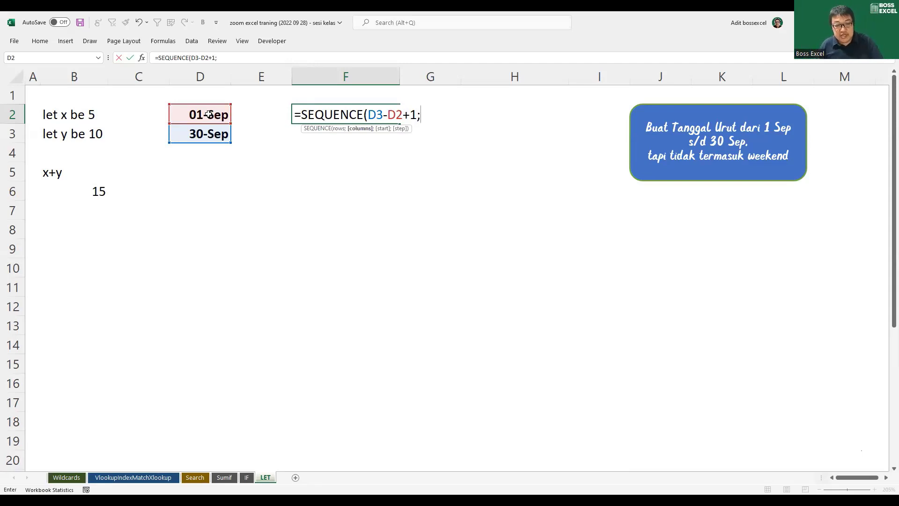
text(1;)
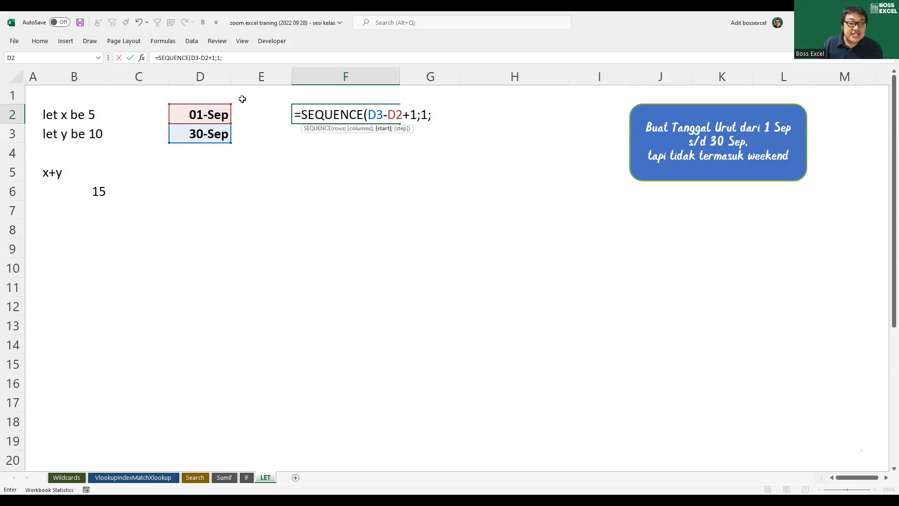
click(219, 112)
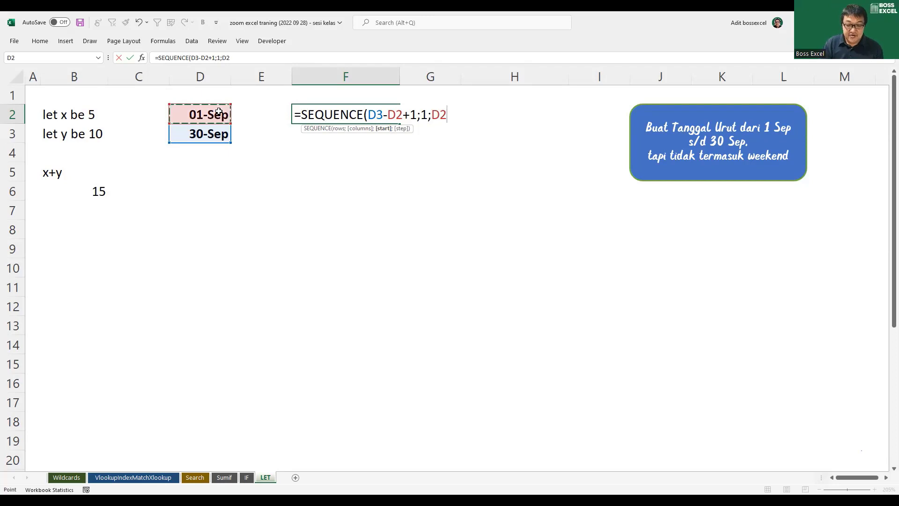
text(;)
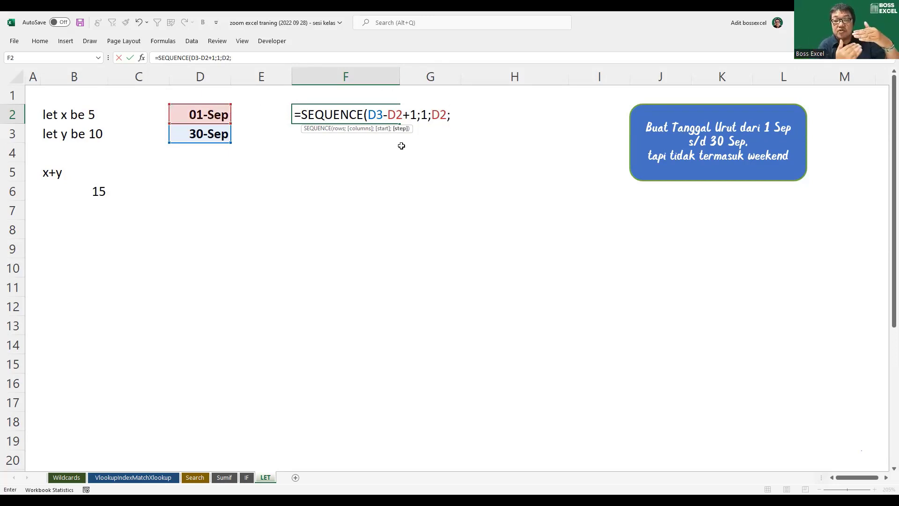
text(1)
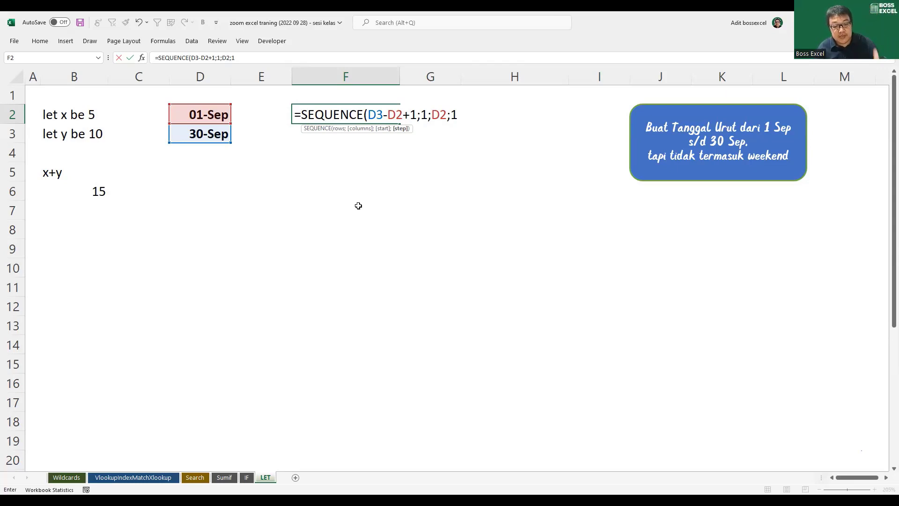
key(Return)
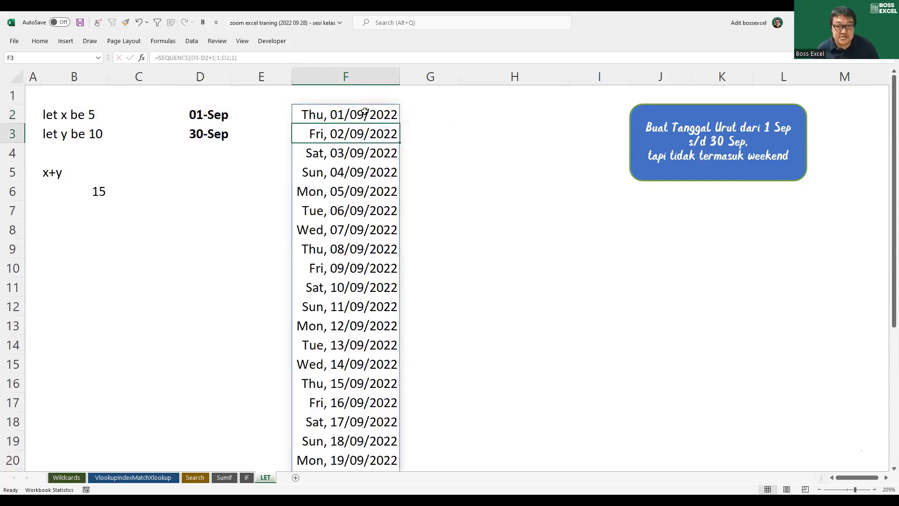
- Review the generated date list down to its last row and mark out the Saturday and Sunday pairs in F4:F5 and F11:F12
scroll(372, 276, down, 4)
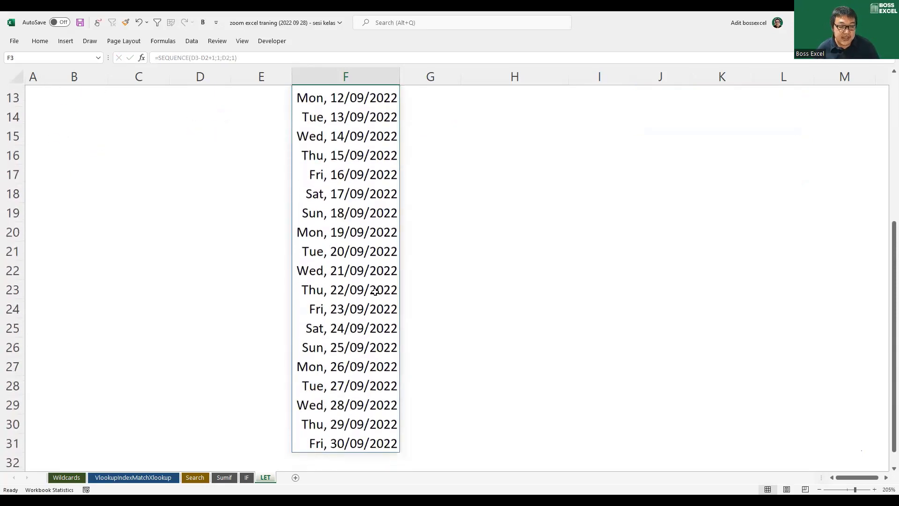
scroll(372, 384, up, 4)
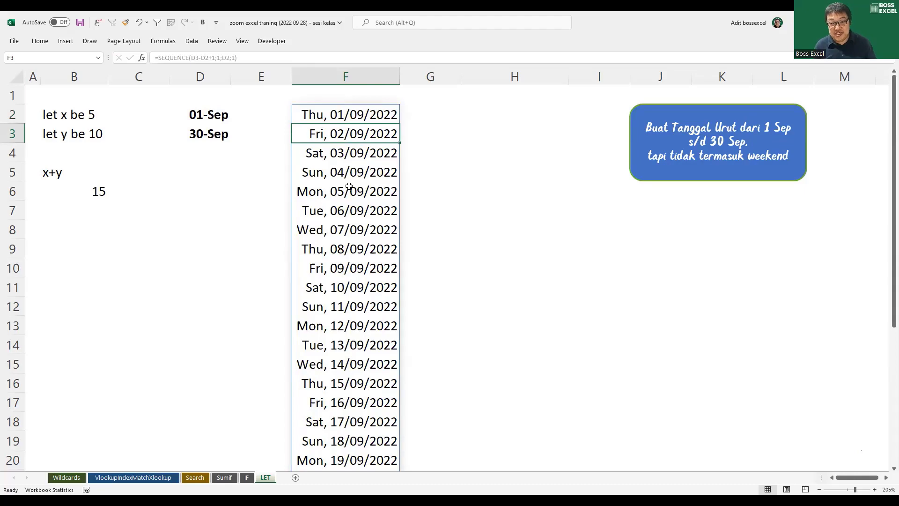
click(353, 113)
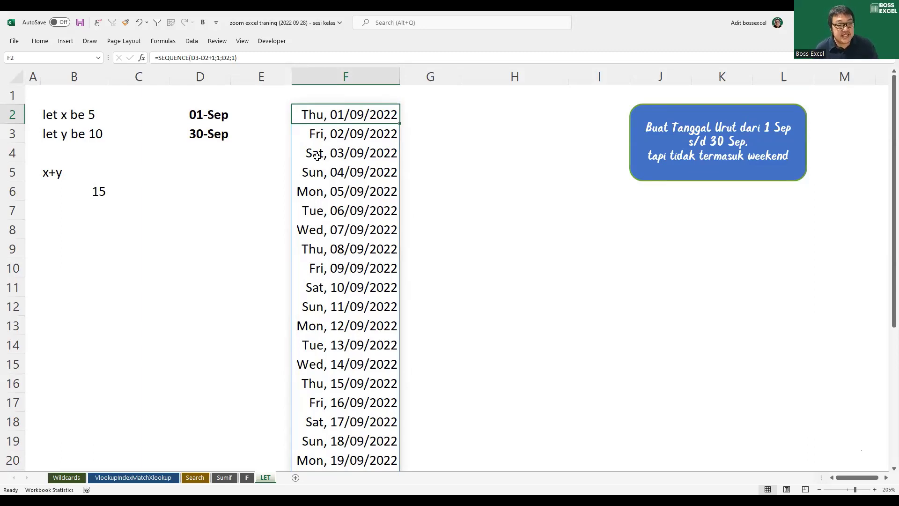
drag(320, 156, 357, 168)
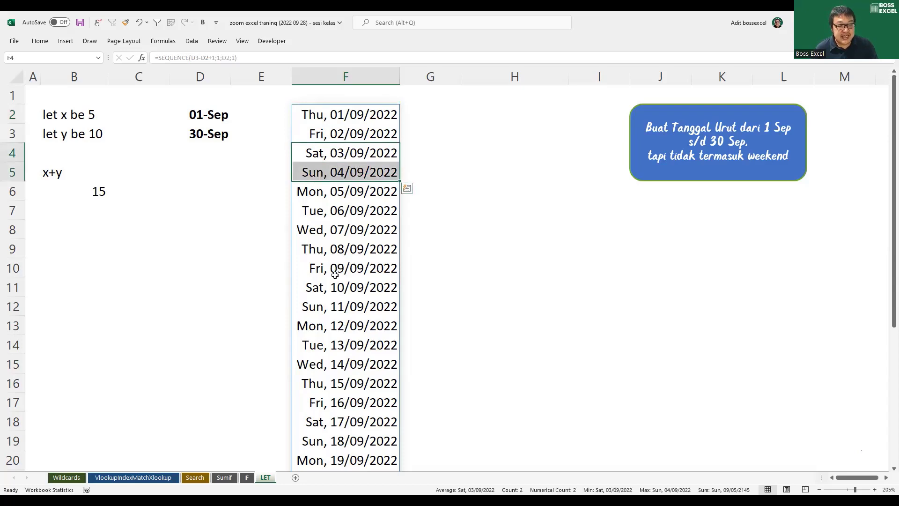
drag(349, 288, 361, 315)
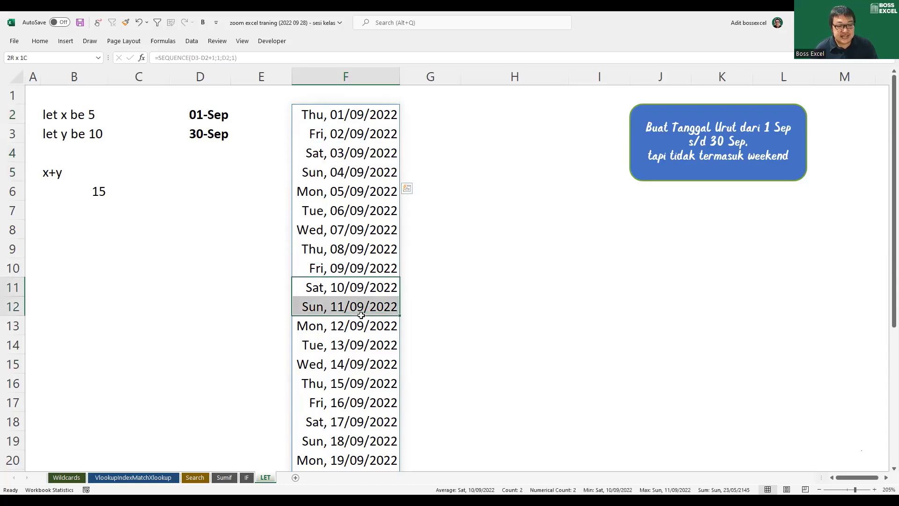
- Enter =WEEKDAY(F2;2) in cell H2 to number the first date's weekday from Monday as 1
click(482, 113)
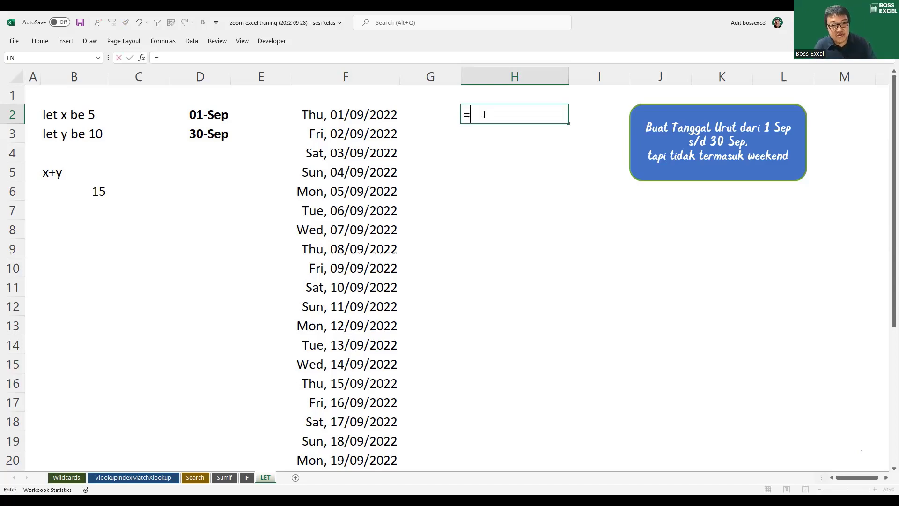
text(w)
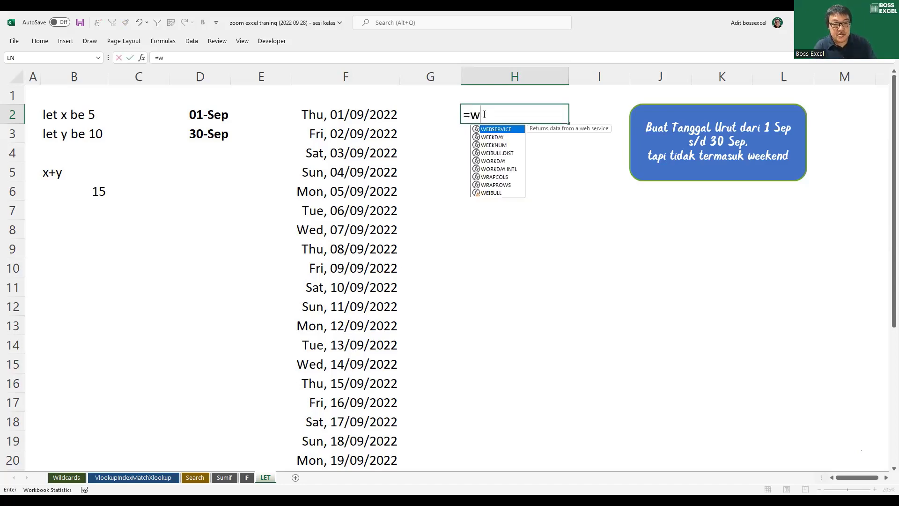
key(Down)
key(Tab)
click(340, 117)
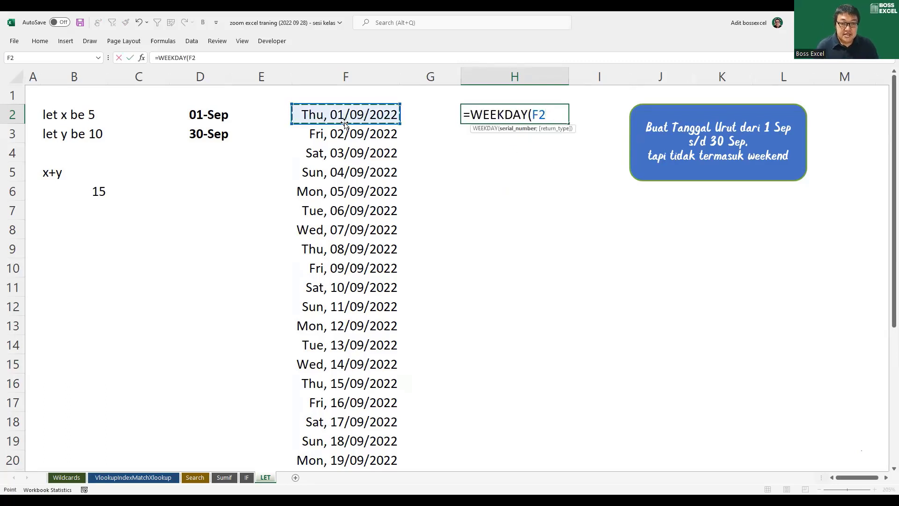
text(;)
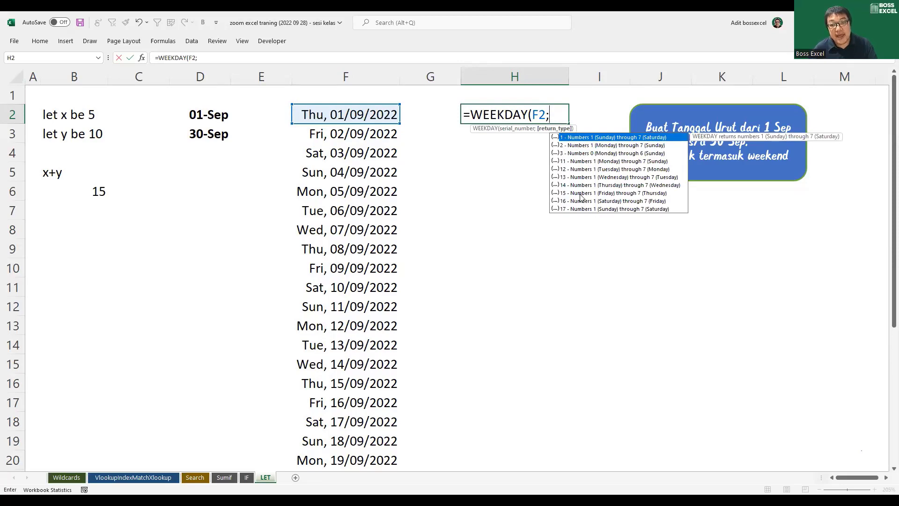
click(571, 146)
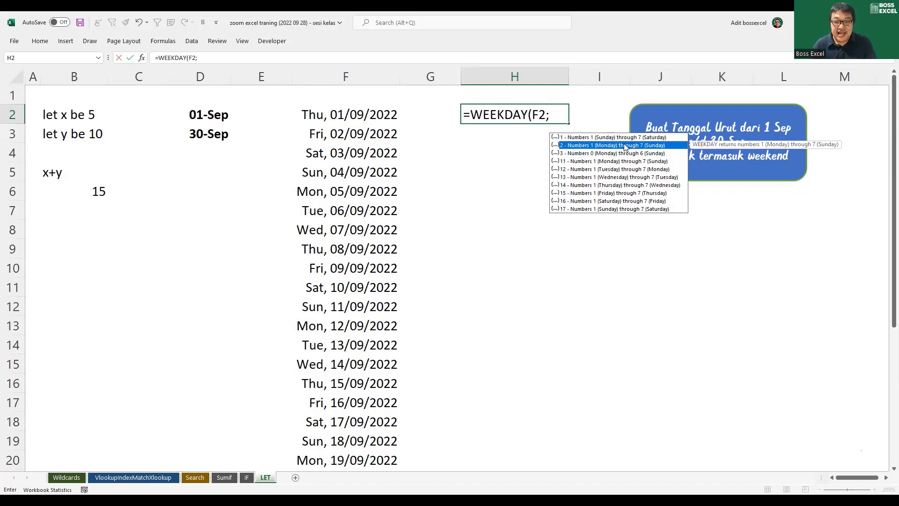
click(597, 138)
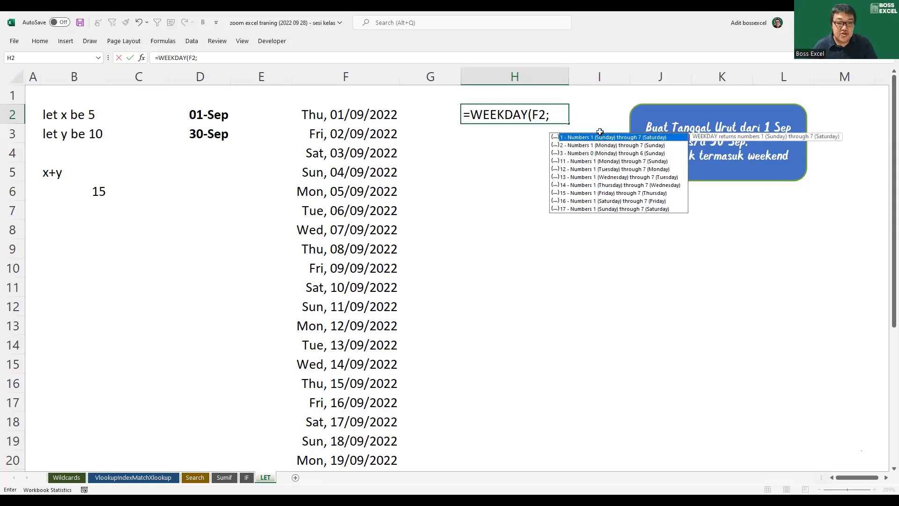
text(2)
key(Return)
click(548, 113)
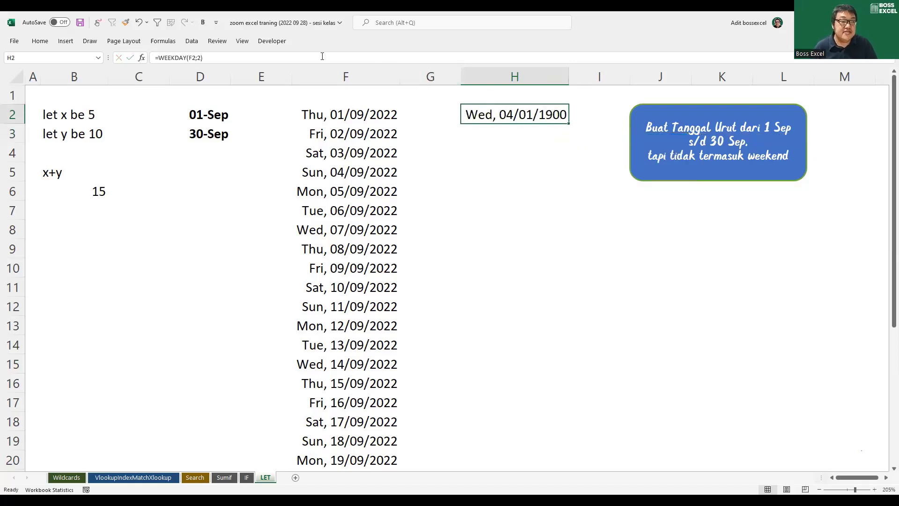
click(39, 42)
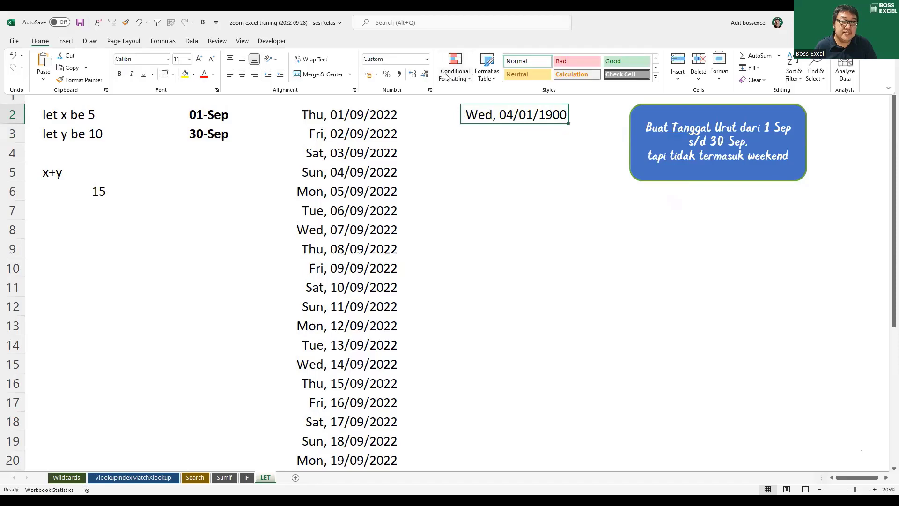
click(515, 122)
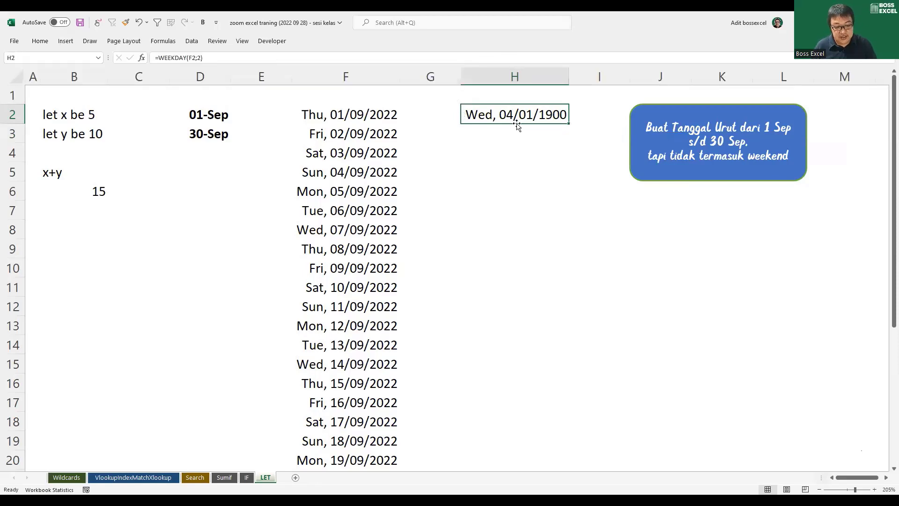
- Move the WEEKDAY formula from H2 to G2, beside the first date, and apply the Number format to it
drag(515, 124, 436, 113)
click(38, 41)
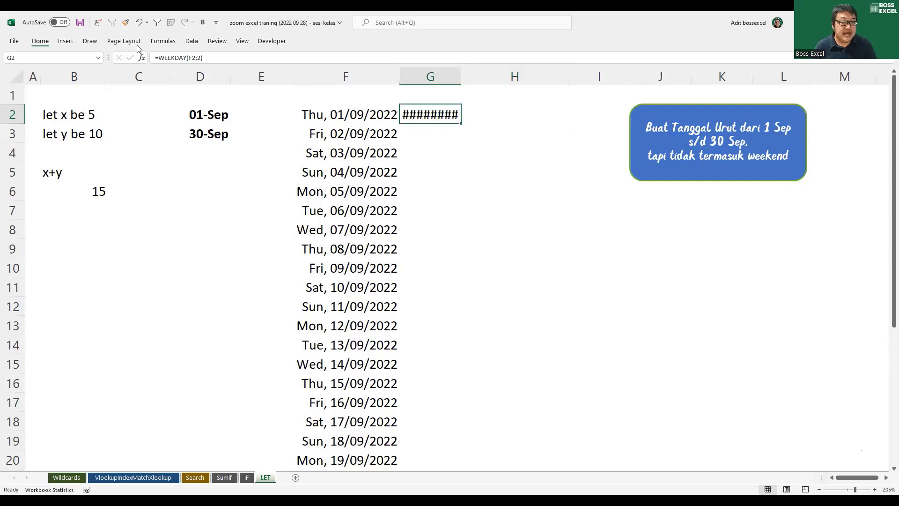
click(426, 59)
click(421, 95)
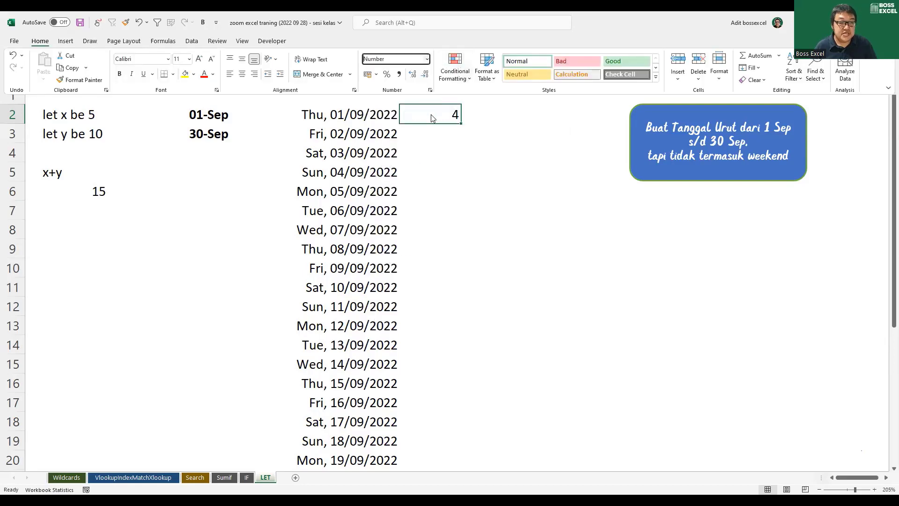
- Fill the WEEKDAY formula from G2 down to G14 and mark out the weekend rows in F4:G5 and F11:G12
click(368, 120)
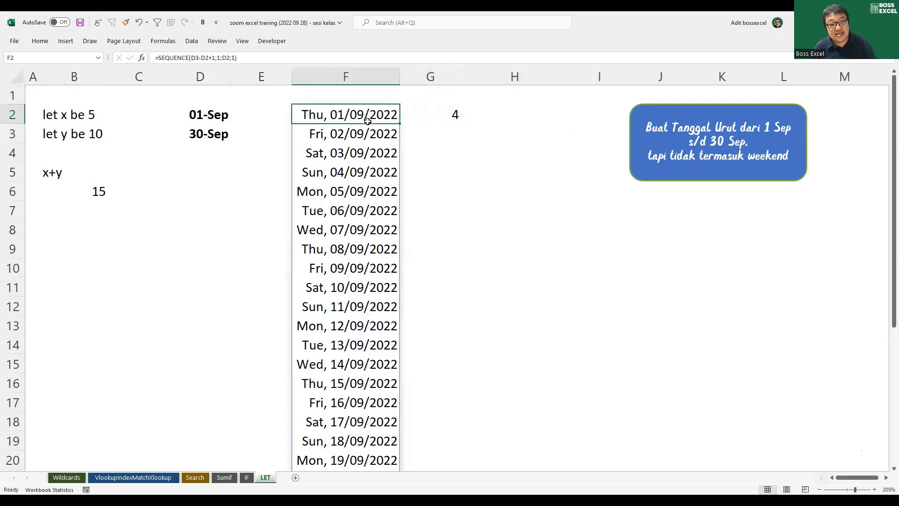
click(417, 114)
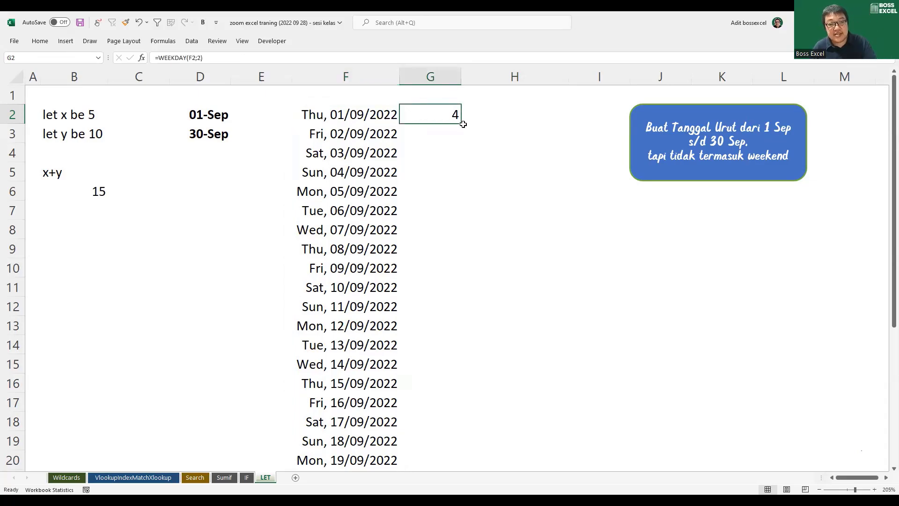
drag(460, 124, 461, 243)
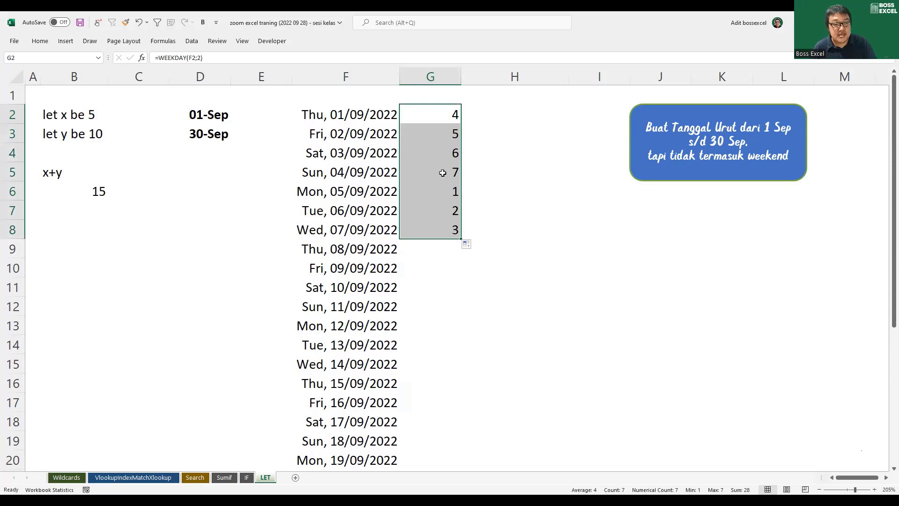
drag(445, 161, 382, 173)
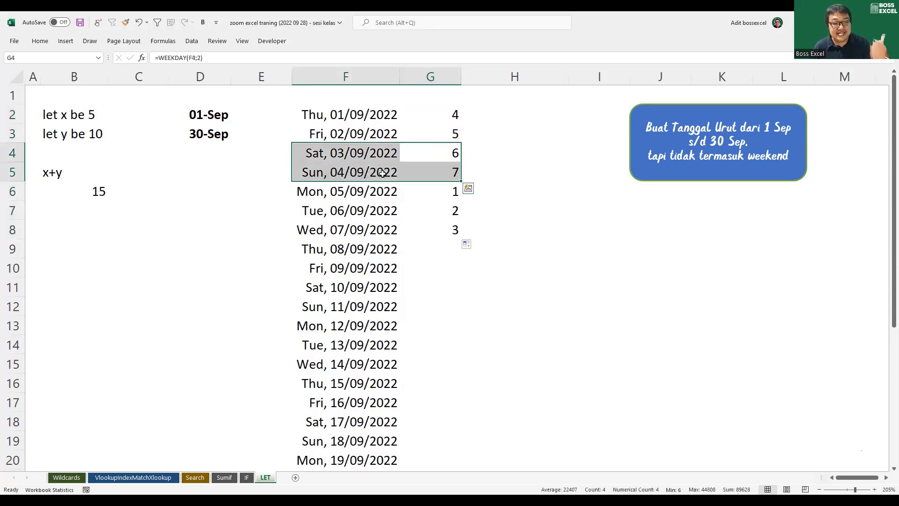
click(441, 228)
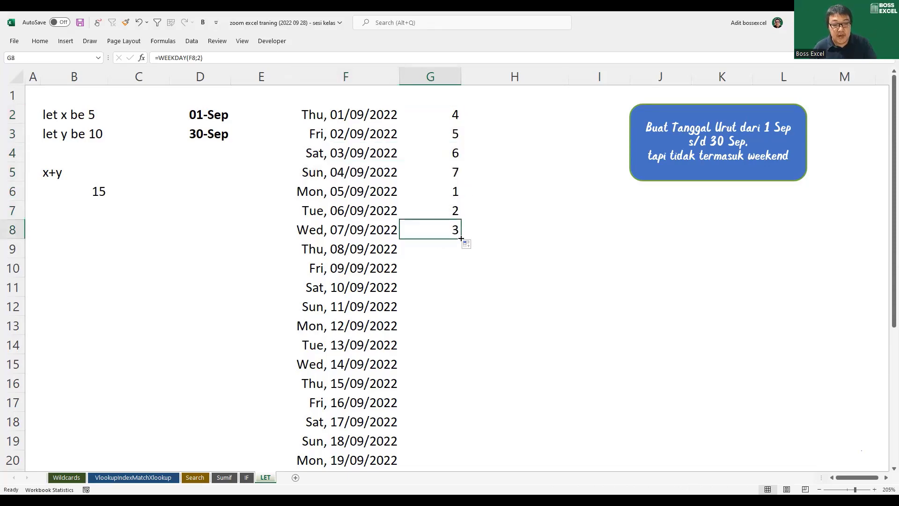
drag(460, 238, 467, 354)
drag(448, 291, 368, 301)
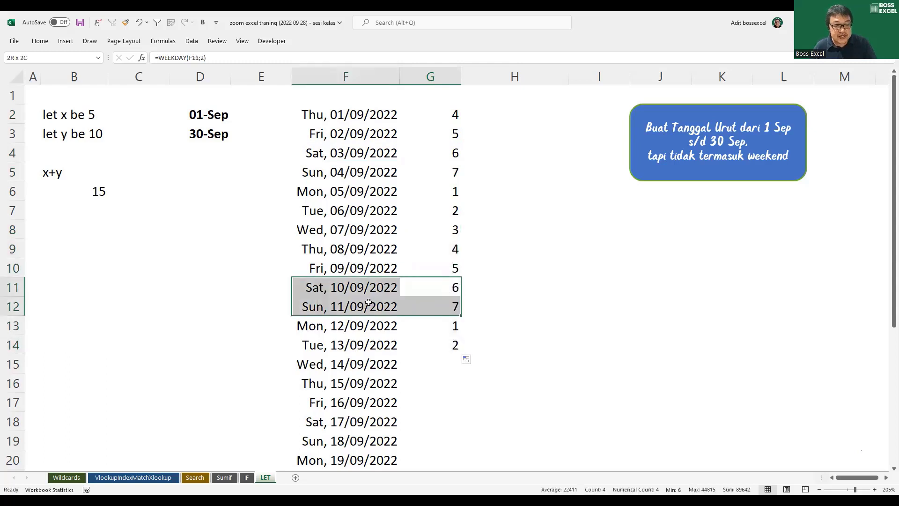
- Clear all the helper weekday numbers from column G
click(436, 81)
key(Delete)
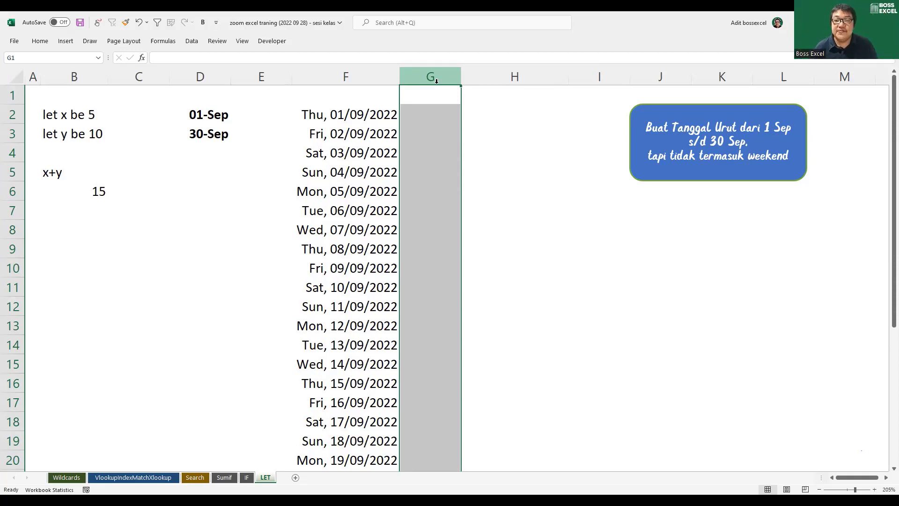
- Wrap the SEQUENCE formula in F2 in a FILTER function, using the whole SEQUENCE expression as its array argument
click(367, 114)
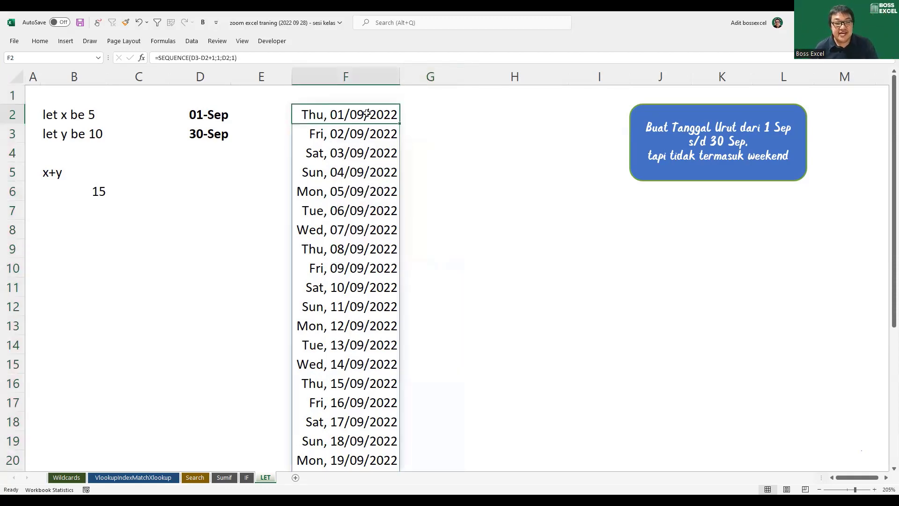
double_click(339, 112)
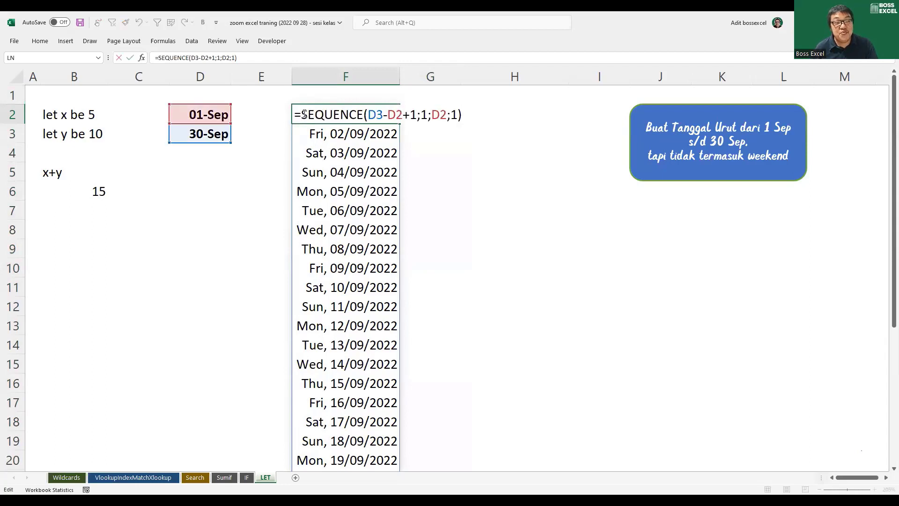
click(304, 114)
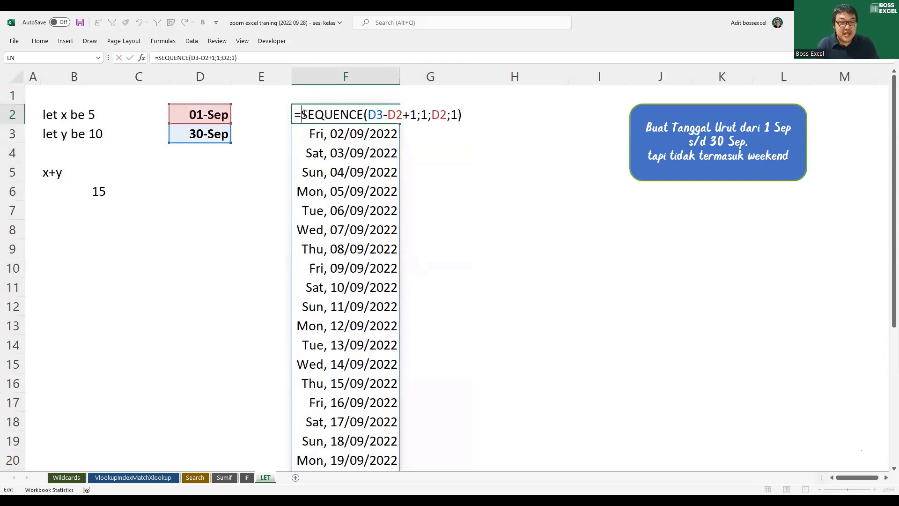
text(filter)
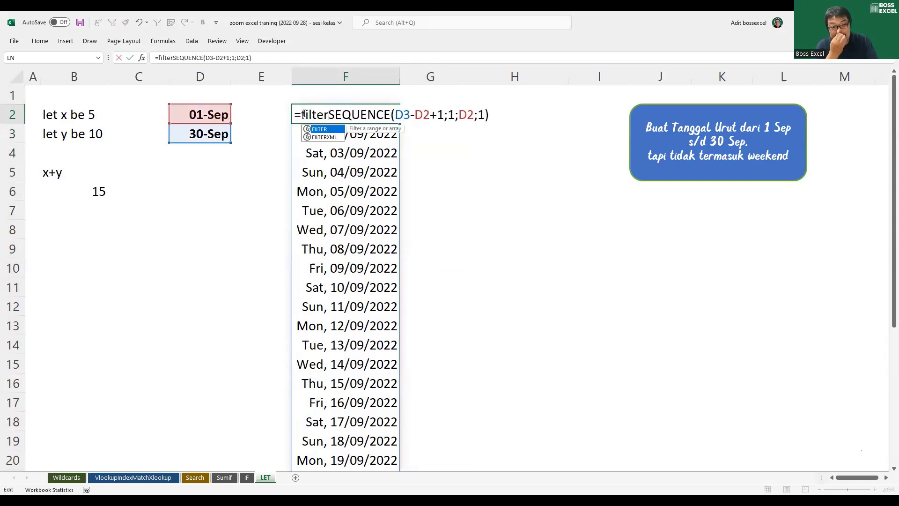
key(Tab)
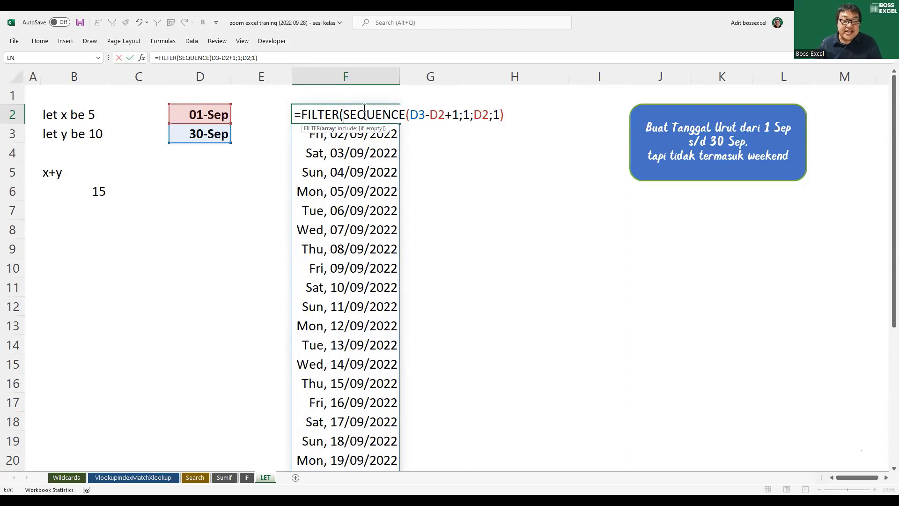
drag(343, 115, 511, 114)
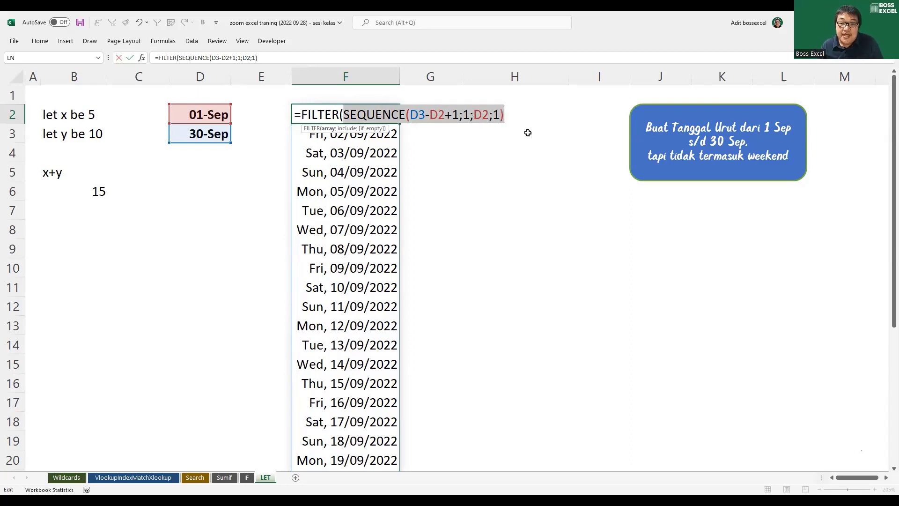
click(509, 114)
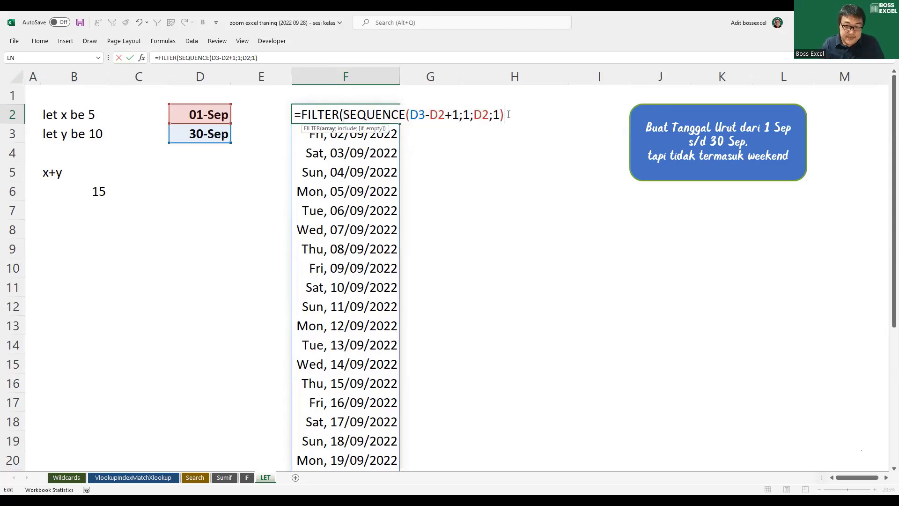
text(;)
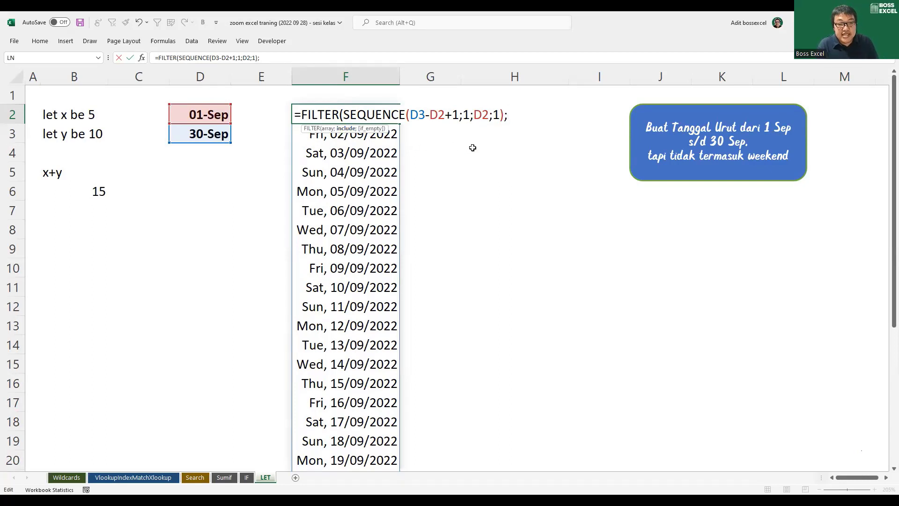
- Add a WEEKDAY function as FILTER's include argument, with a copy of SEQUENCE(D3-D2+1;1;D2;1) as serial number and return type 2
text(weekday)
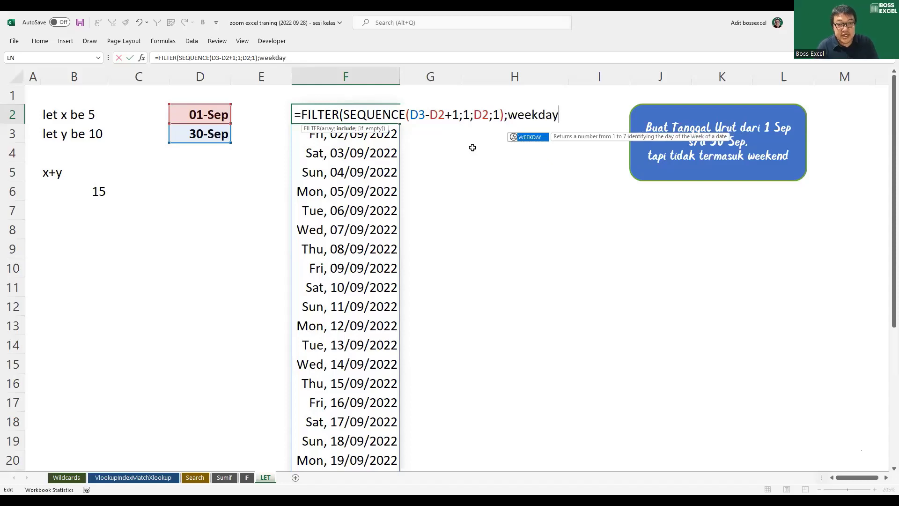
key(Tab)
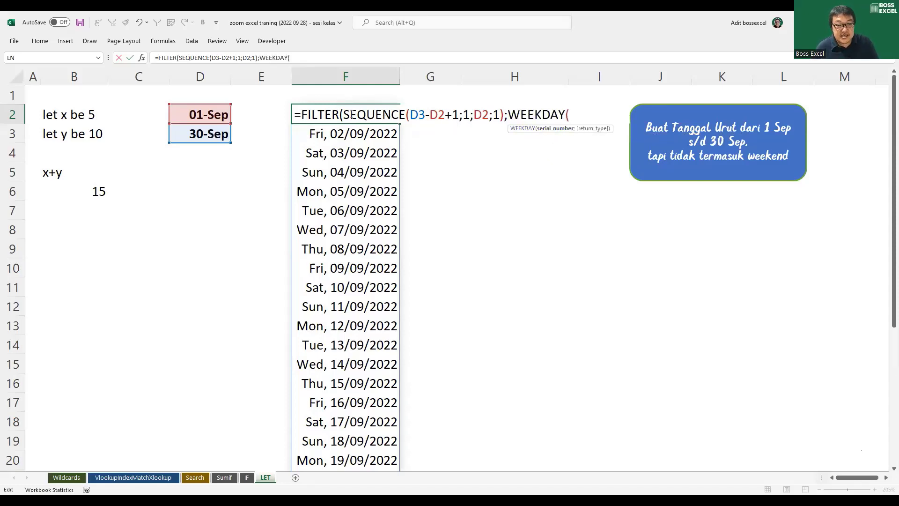
drag(343, 114, 504, 114)
key(ctrl+c)
click(575, 114)
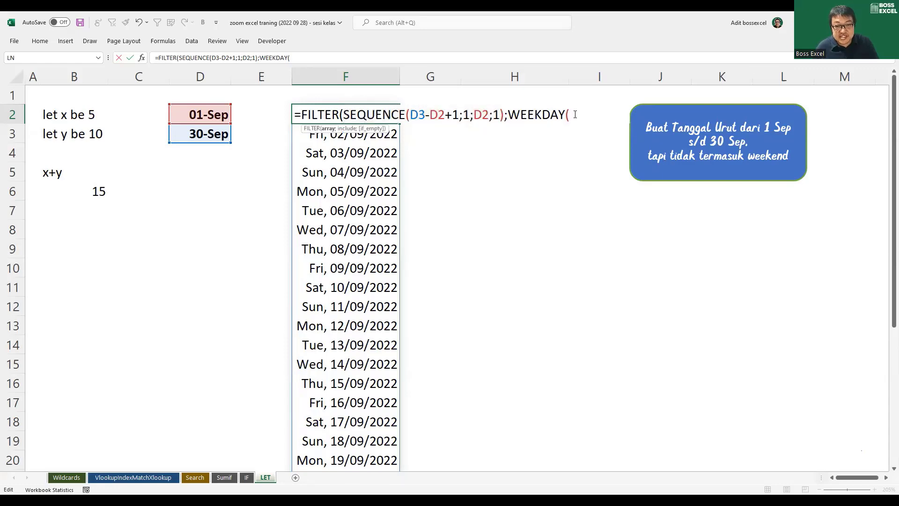
key(ctrl+v)
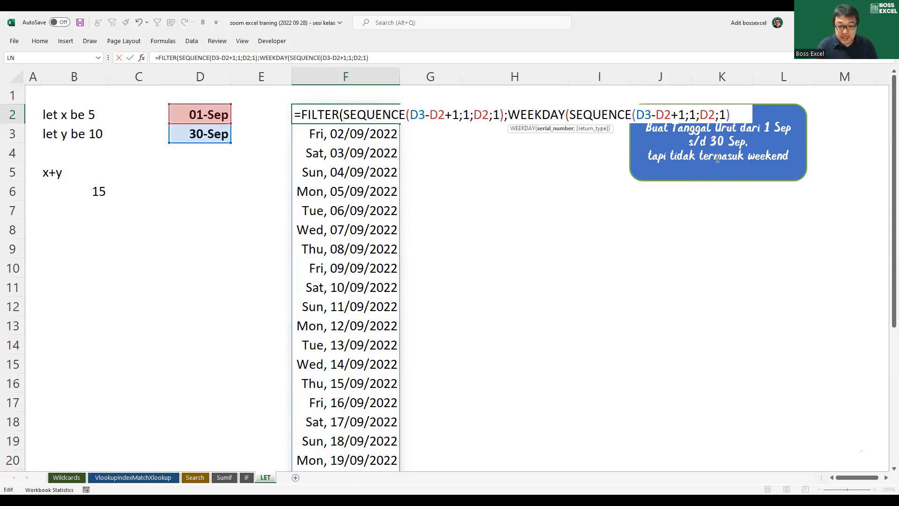
text(;2)
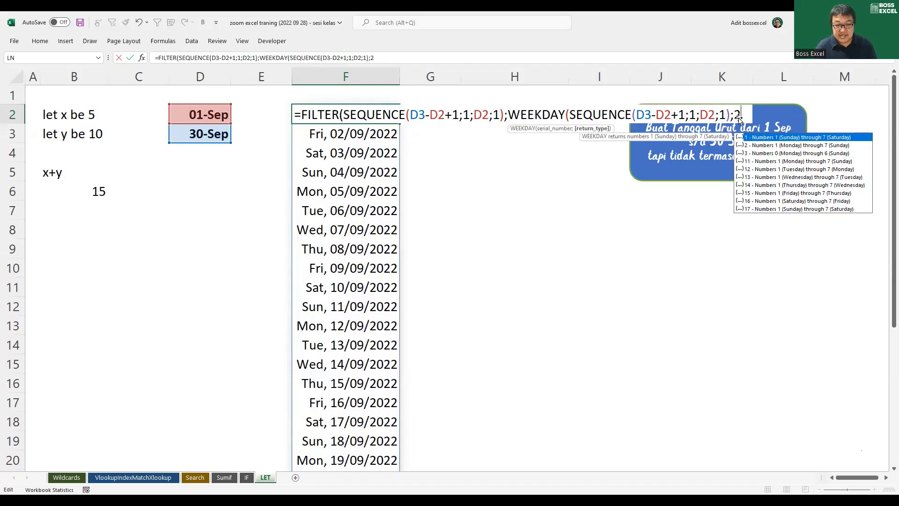
text()))
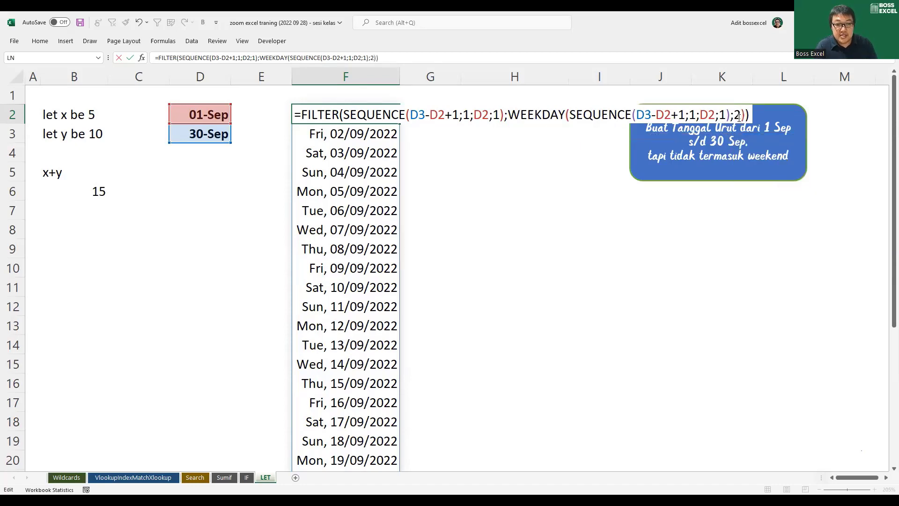
key(BackSpace)
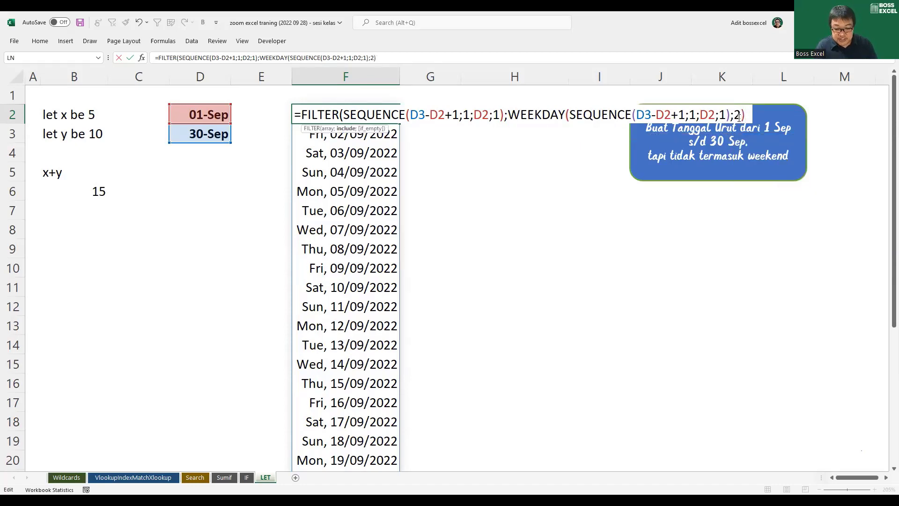
key(BackSpace)
text())
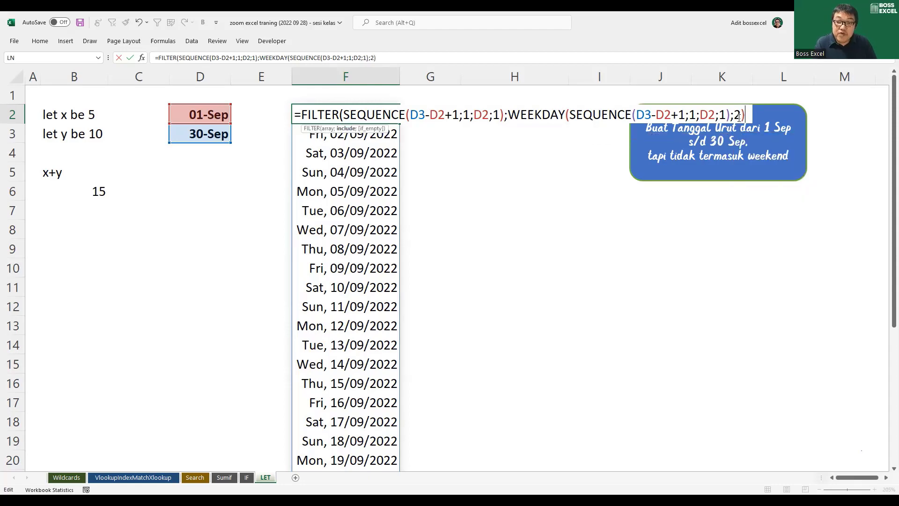
- Complete the FILTER formula in F2 with the weekday condition <6 and enter it
text(<6)
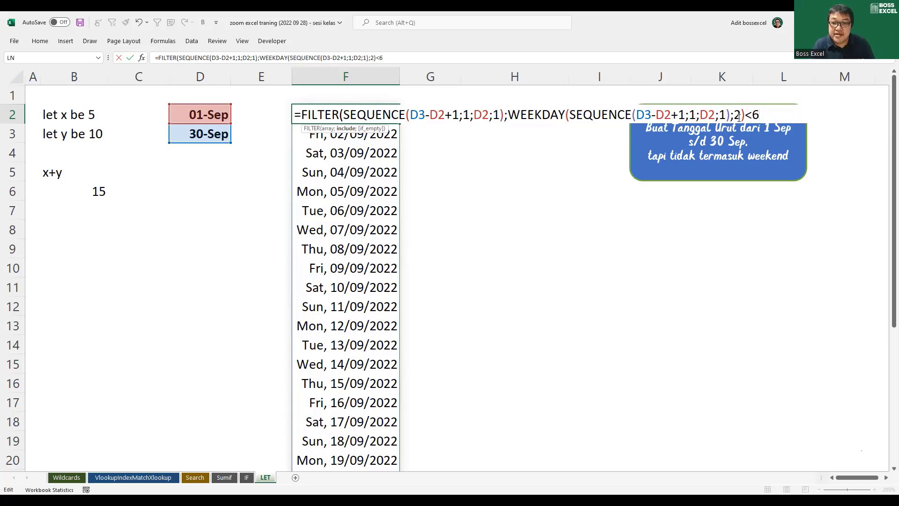
text())
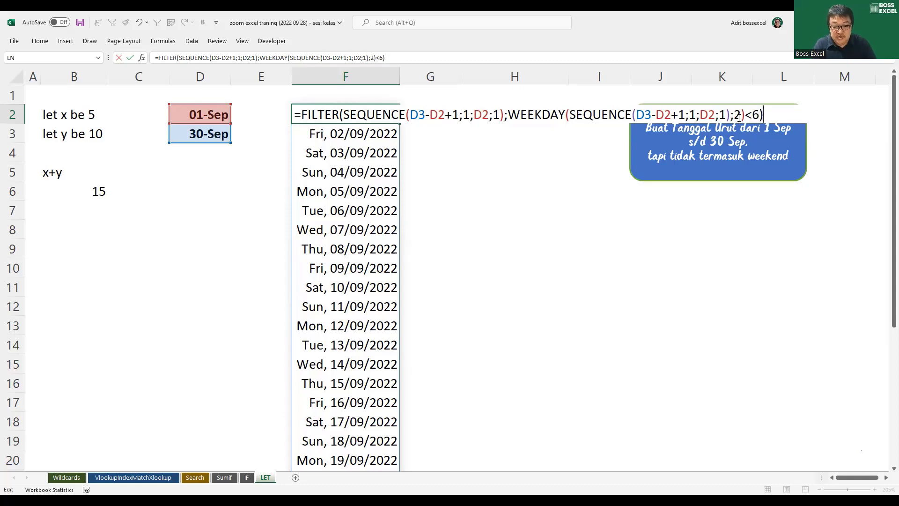
key(BackSpace)
text())
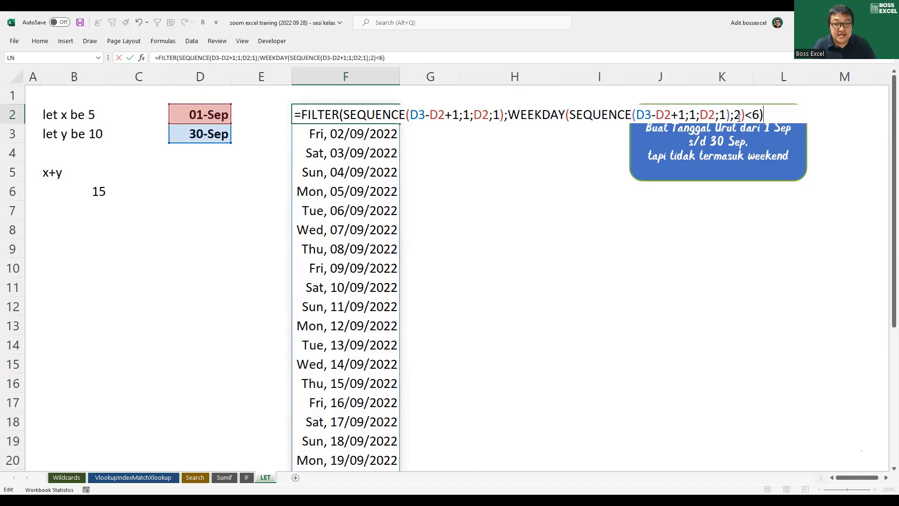
key(Return)
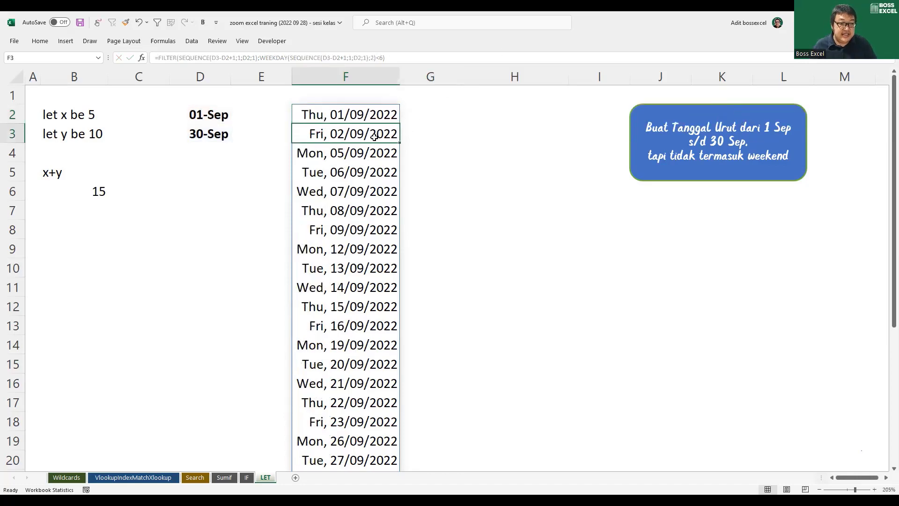
- Check the filtered date list in column F around each Friday-to-Monday transition for weekend dates
drag(321, 122, 335, 181)
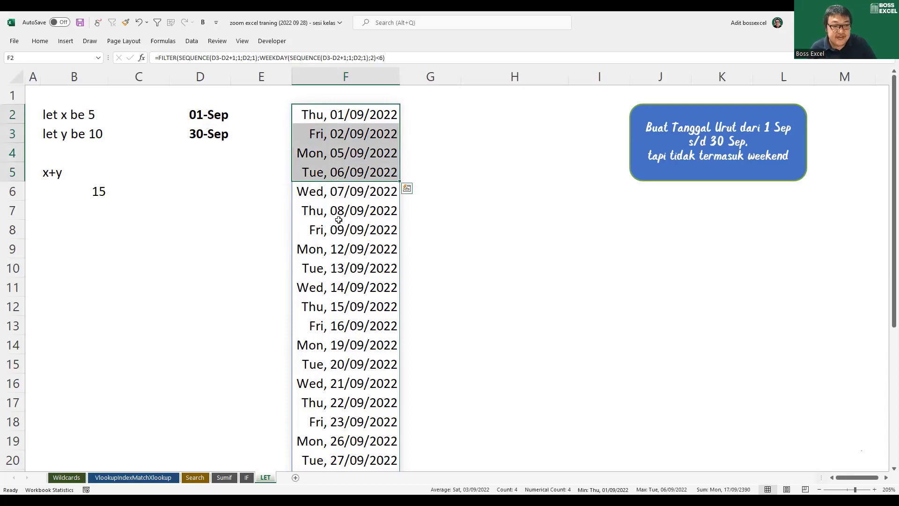
drag(339, 230, 346, 273)
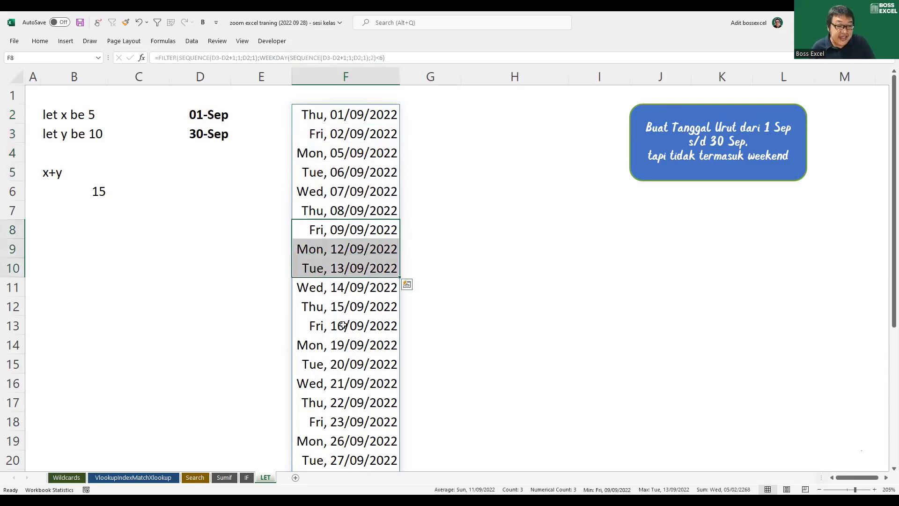
drag(343, 325, 344, 364)
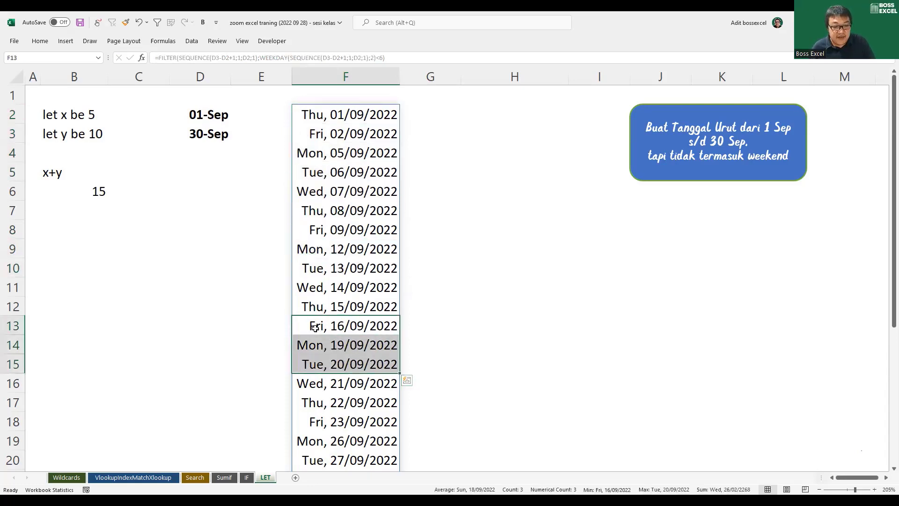
click(360, 330)
click(324, 344)
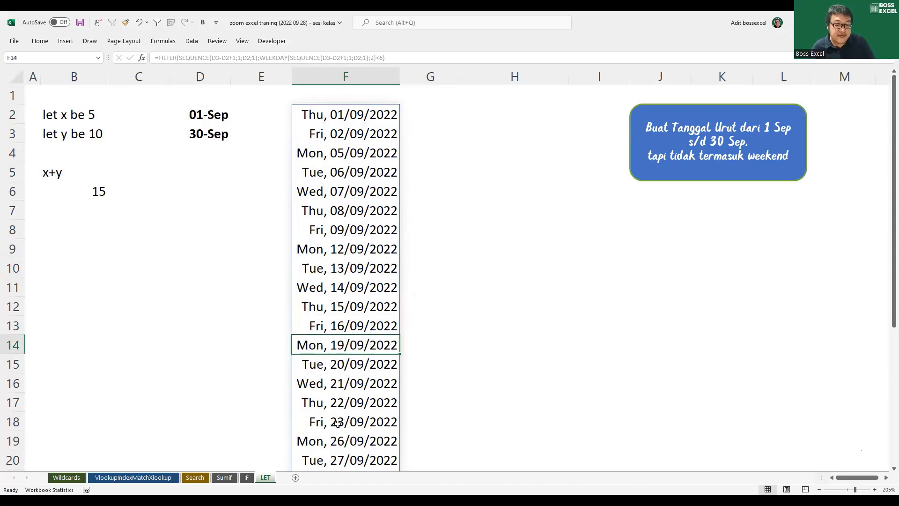
click(337, 441)
- Inspect the repeated SEQUENCE expression in F2's FILTER formula without changing it
click(374, 113)
double_click(374, 113)
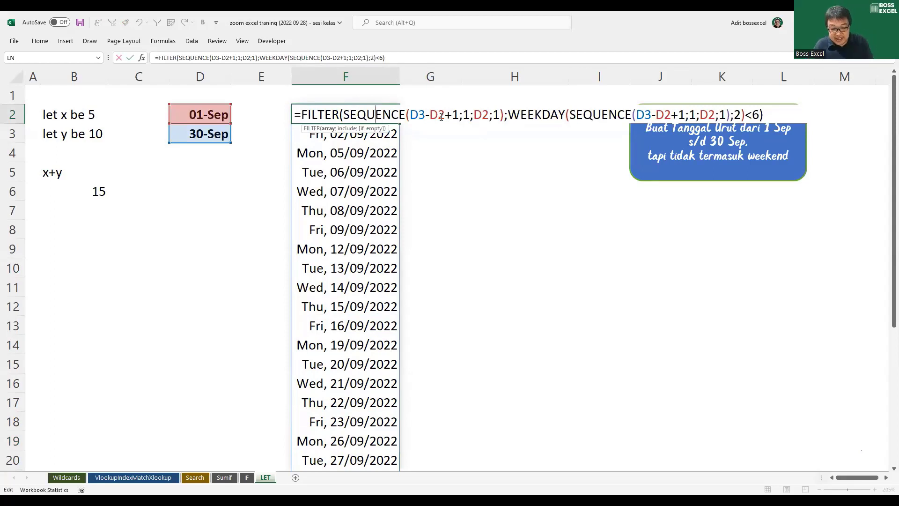
key(Escape)
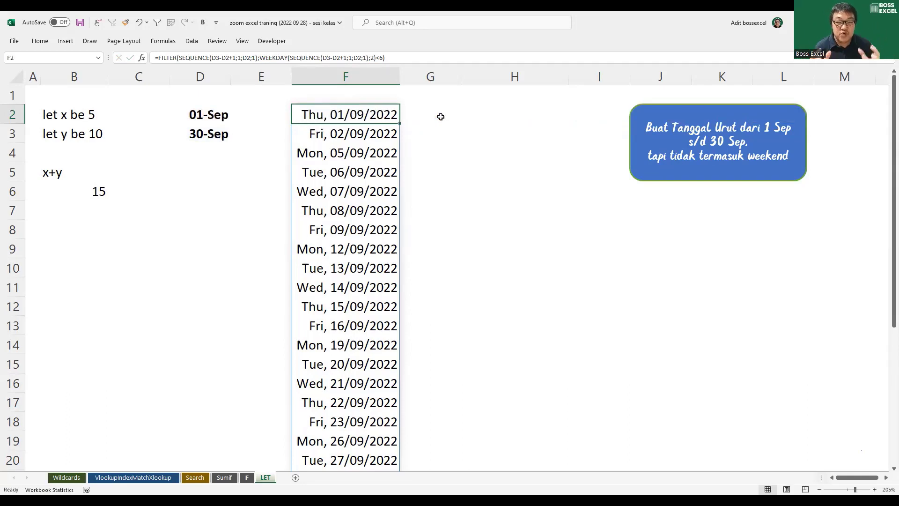
- Compare the SEQUENCE expression in FILTER's array argument with the one inside WEEKDAY in F2, leaving the formula unchanged
double_click(372, 117)
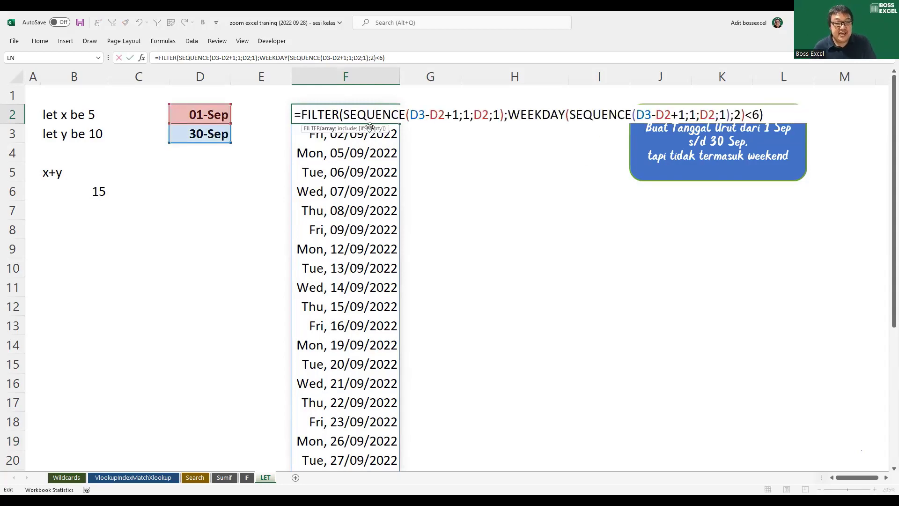
drag(343, 115, 505, 116)
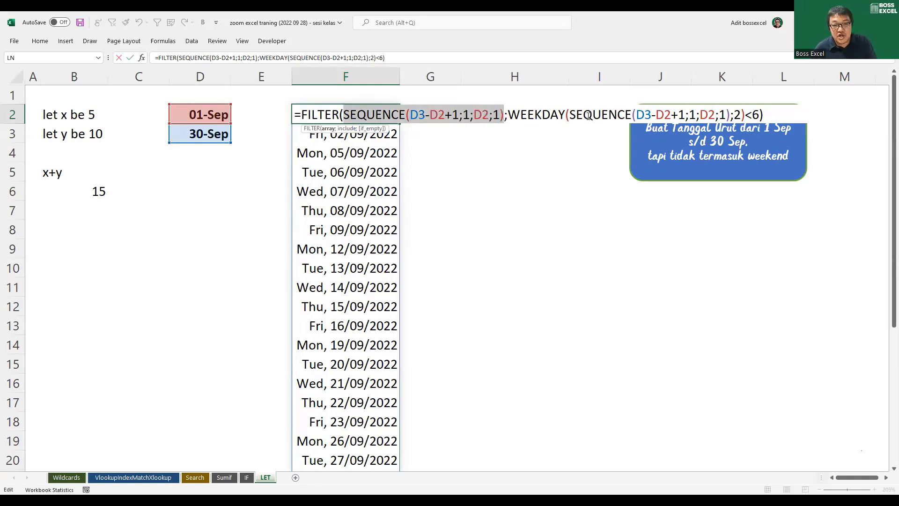
drag(570, 115, 731, 115)
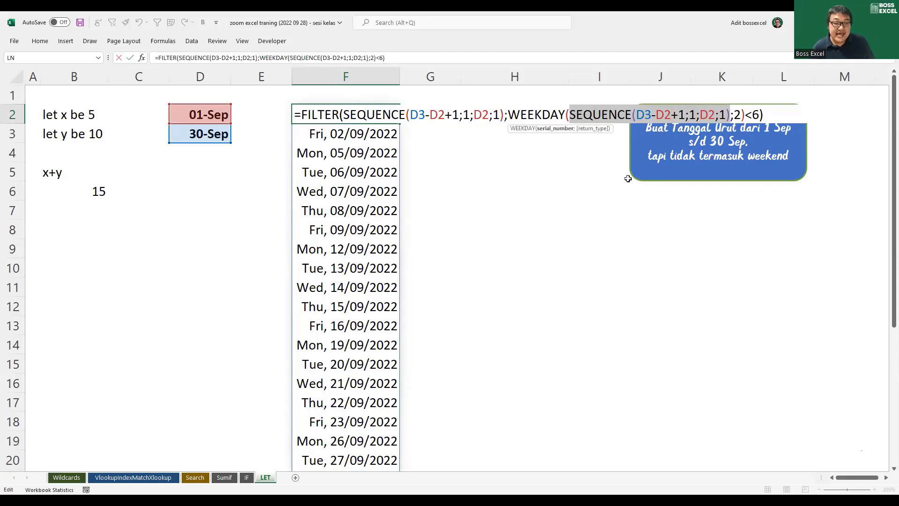
key(Escape)
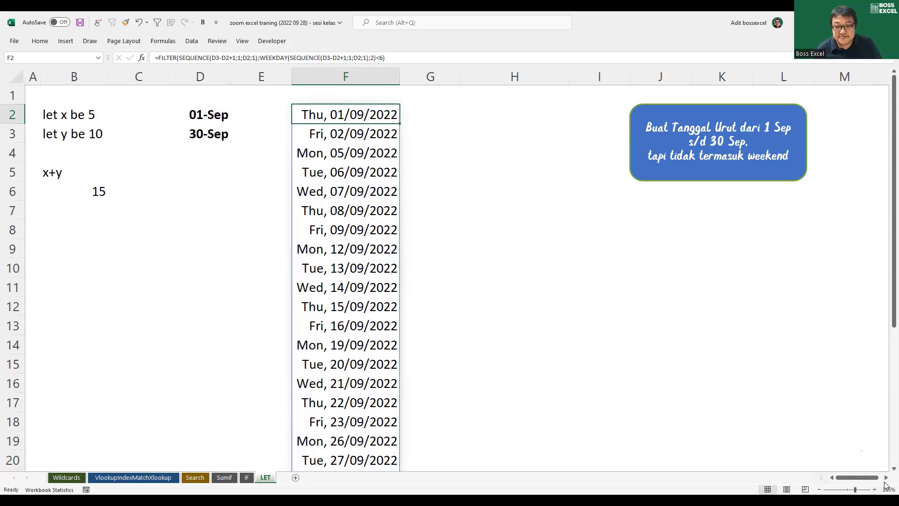
- Add the line "dan rabu" at the end of the text in the blue rounded task note
scroll(885, 485, right, 3)
click(633, 162)
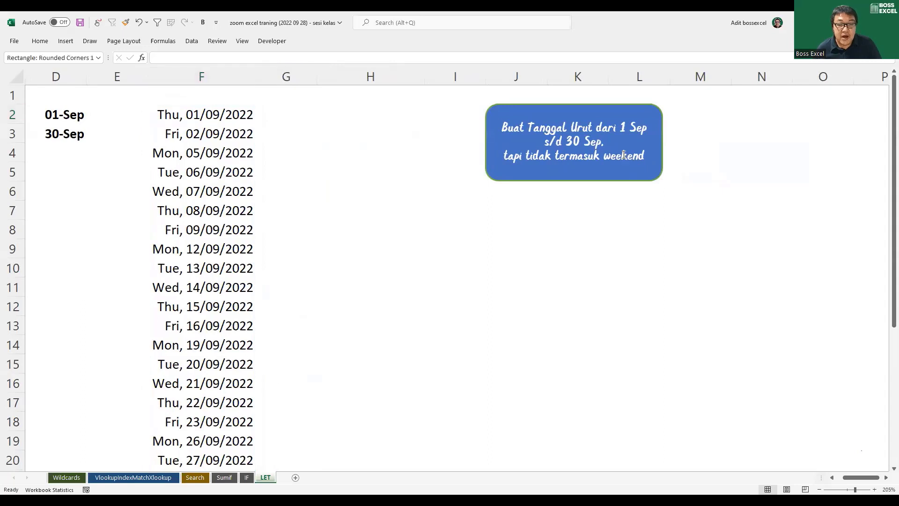
double_click(632, 158)
click(645, 155)
key(Return)
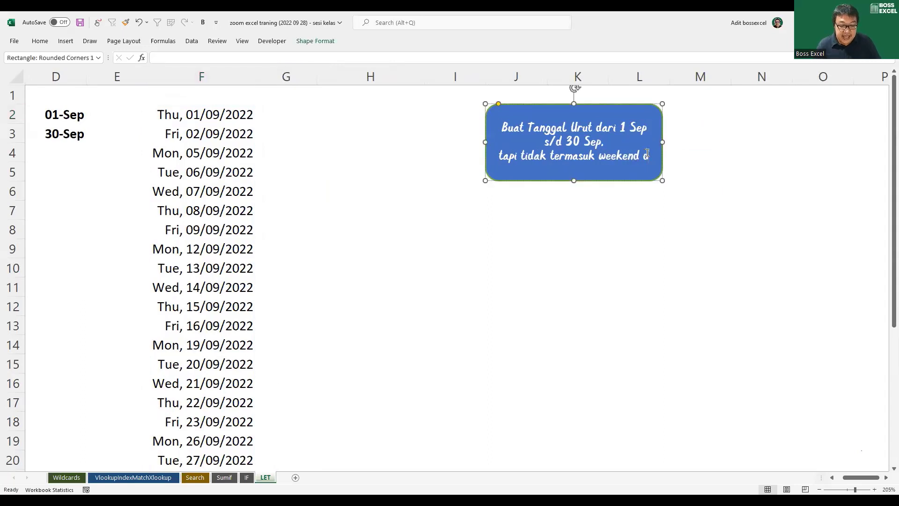
text(dan rabu)
key(Return)
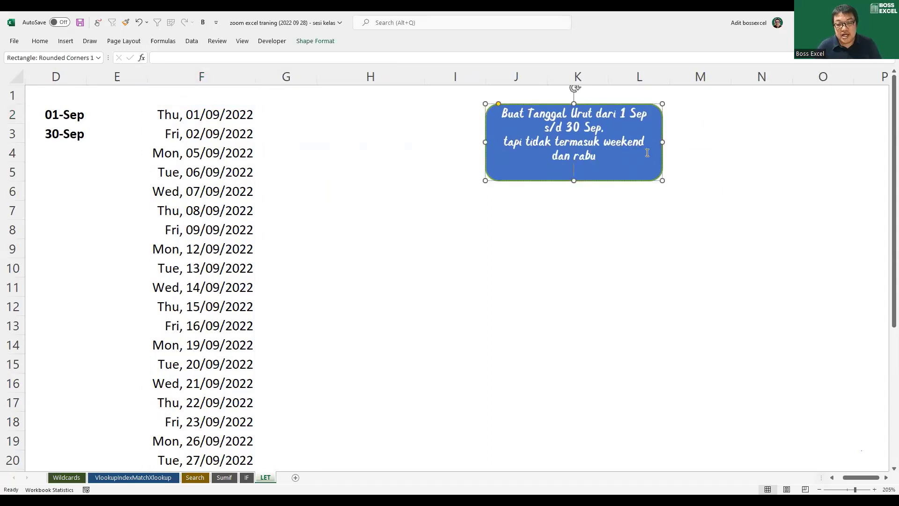
key(BackSpace)
click(695, 171)
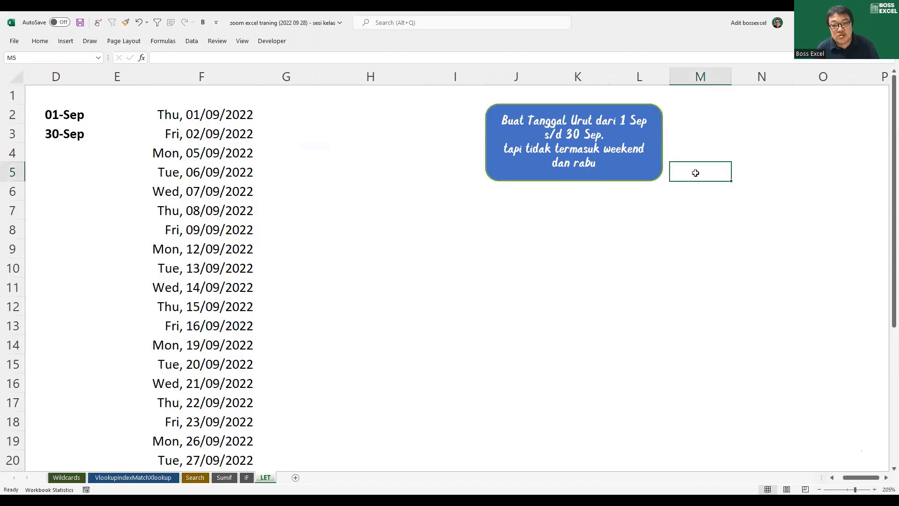
- Wrap the WEEKDAY(...)<6 condition in F2's formula in parentheses and multiply it by a copy of the same parenthesised condition
double_click(193, 115)
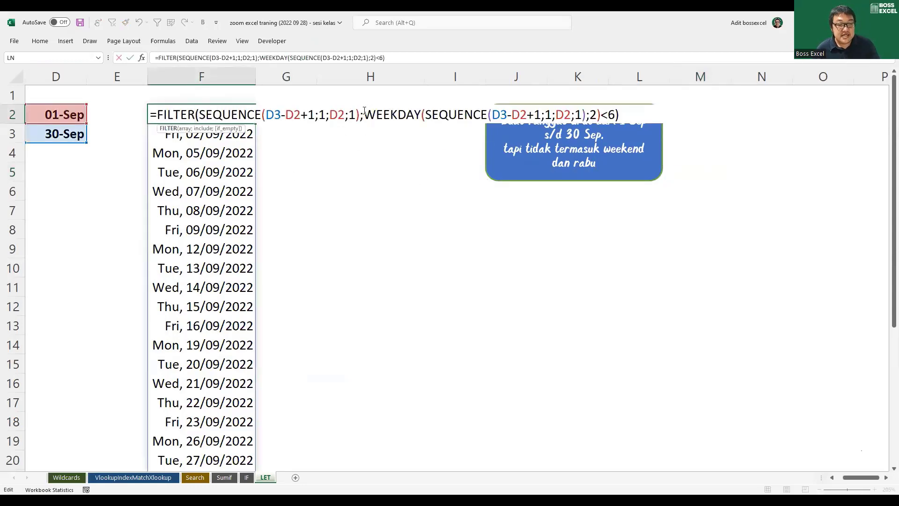
drag(364, 113, 613, 115)
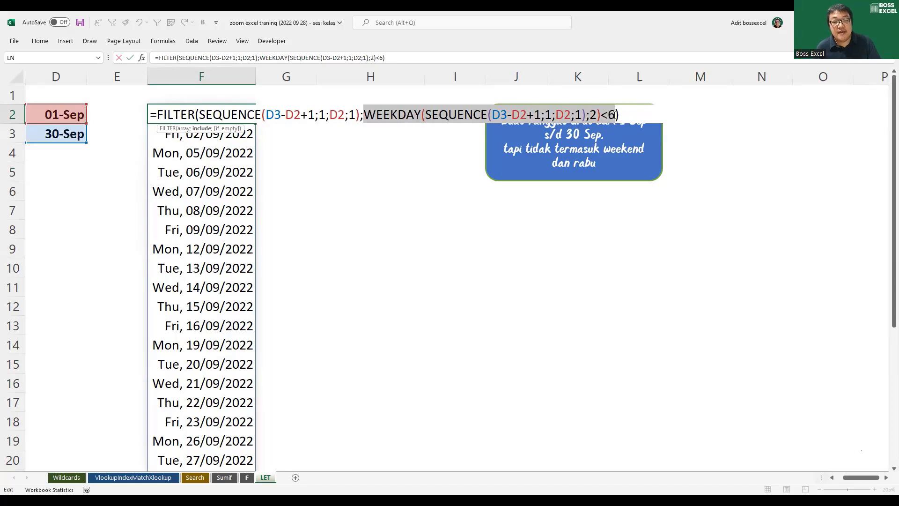
click(364, 114)
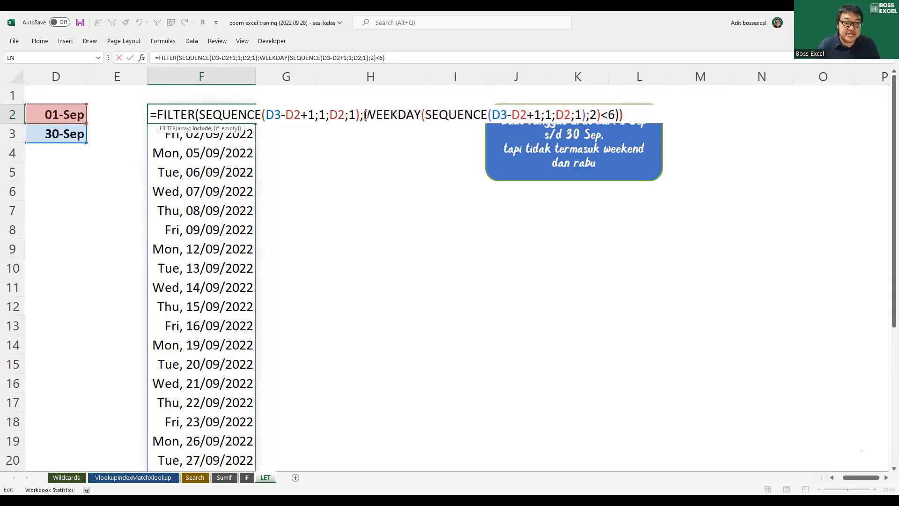
text(()
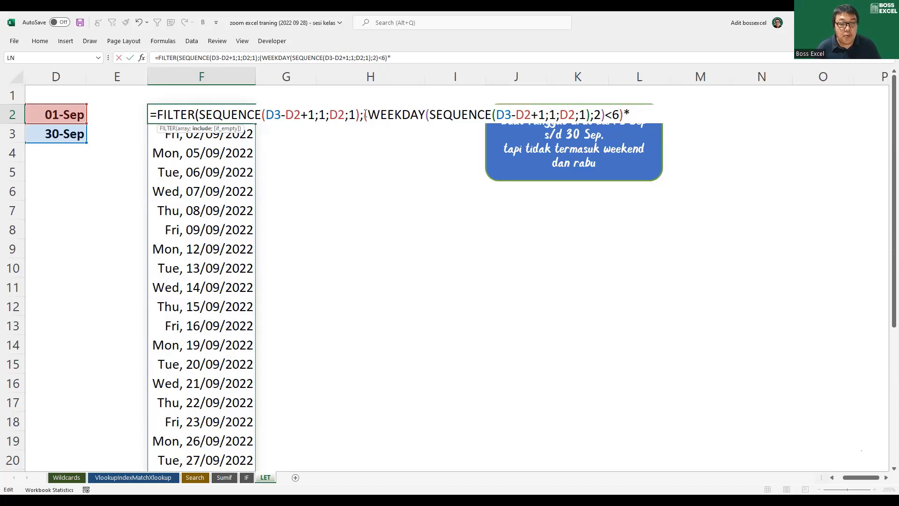
drag(364, 114, 624, 120)
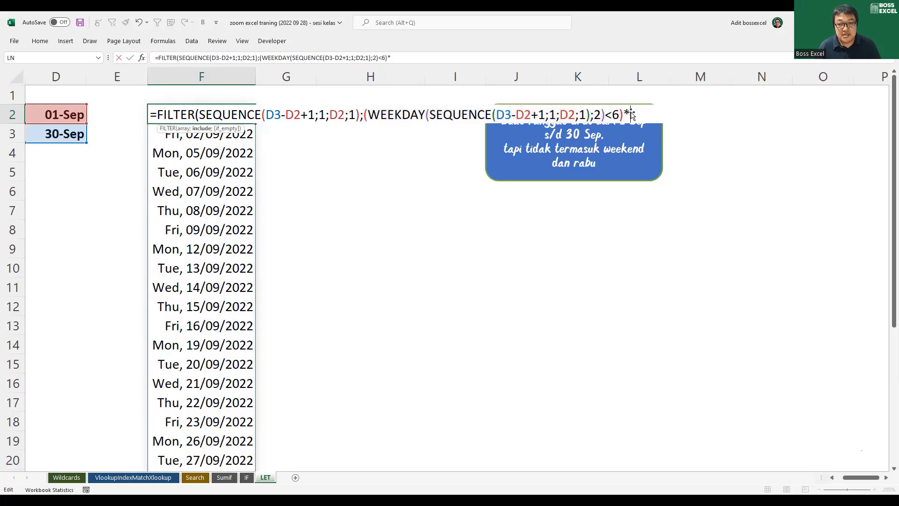
text((WEEKDAY(SEQUENCE(D3-D2+1;1;D2;1);2)<6))
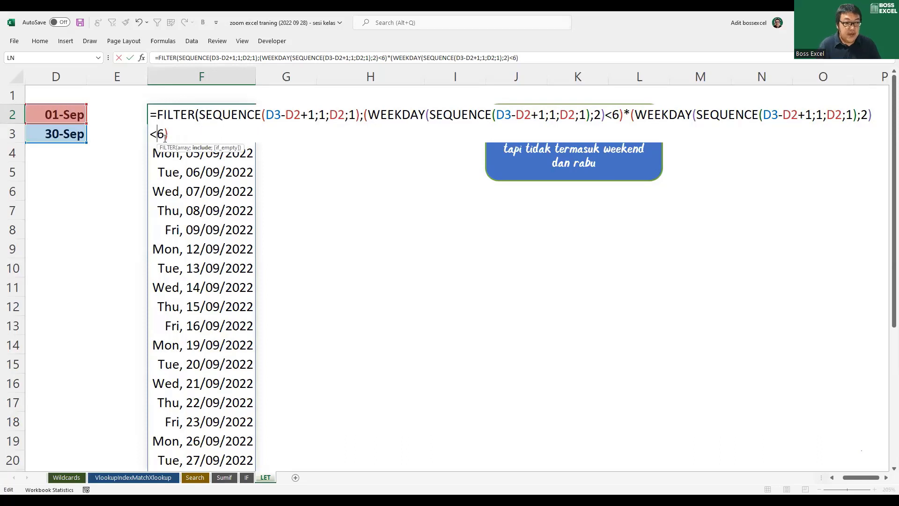
- Change the second weekday condition in F2 to <>3, close the FILTER function and enter the formula
key(BackSpace)
text(<>)
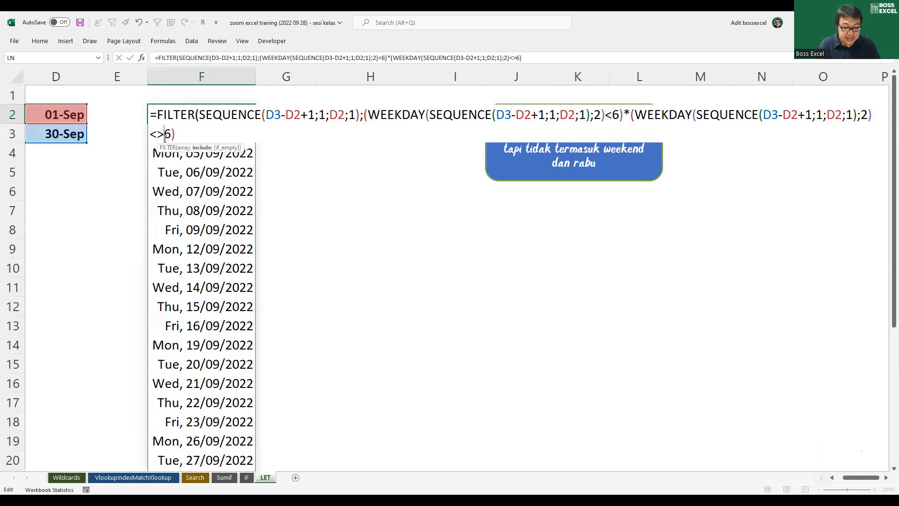
key(Delete)
text(3)
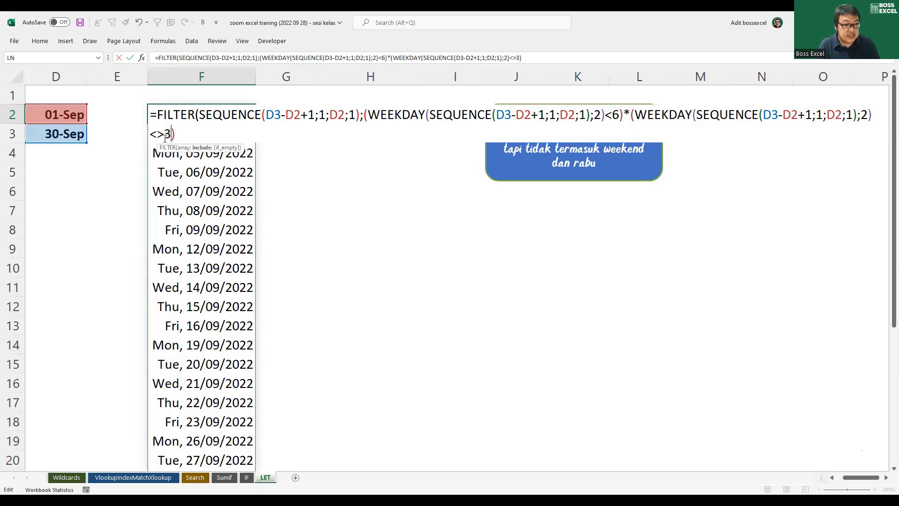
text())
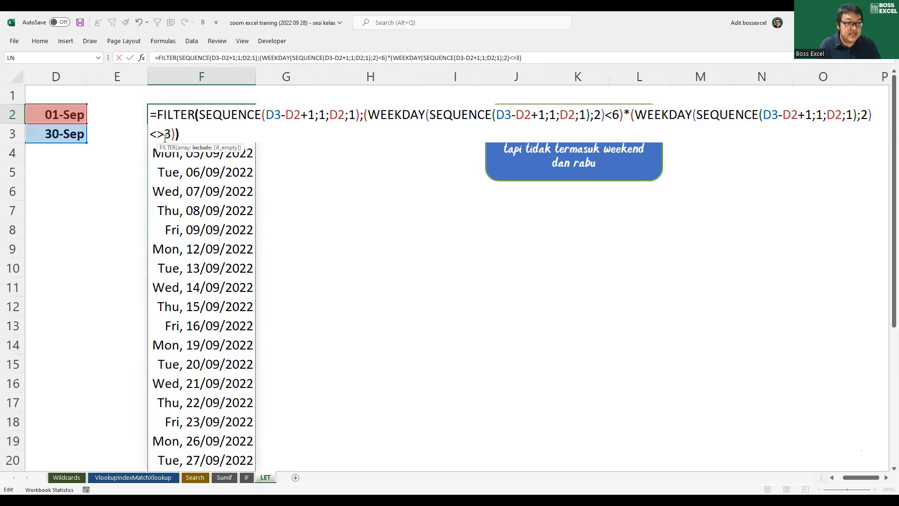
key(Return)
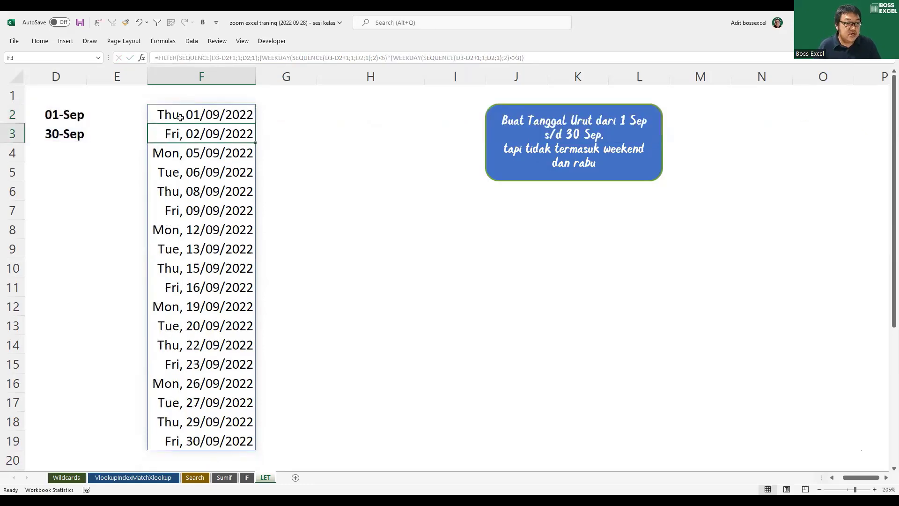
- Check the date list in column F for Wednesdays and review the full length of F2's formula
drag(169, 163, 193, 199)
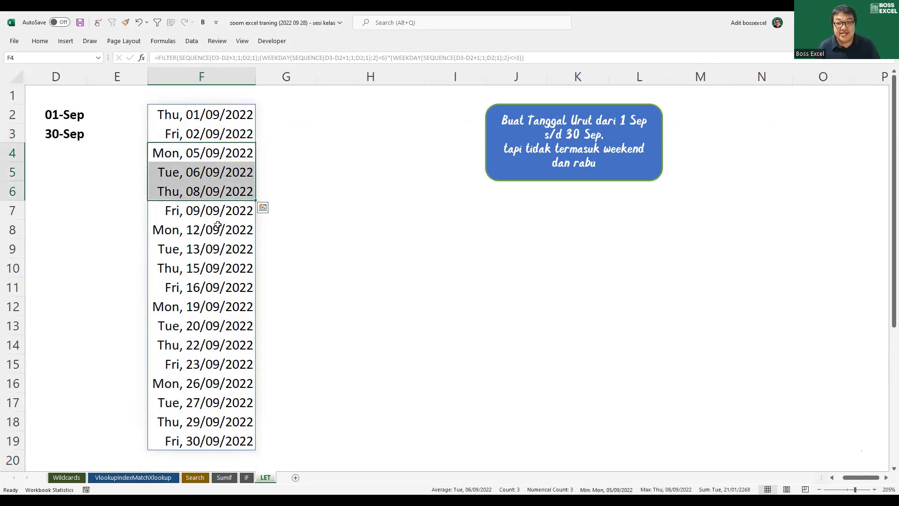
drag(211, 117, 217, 438)
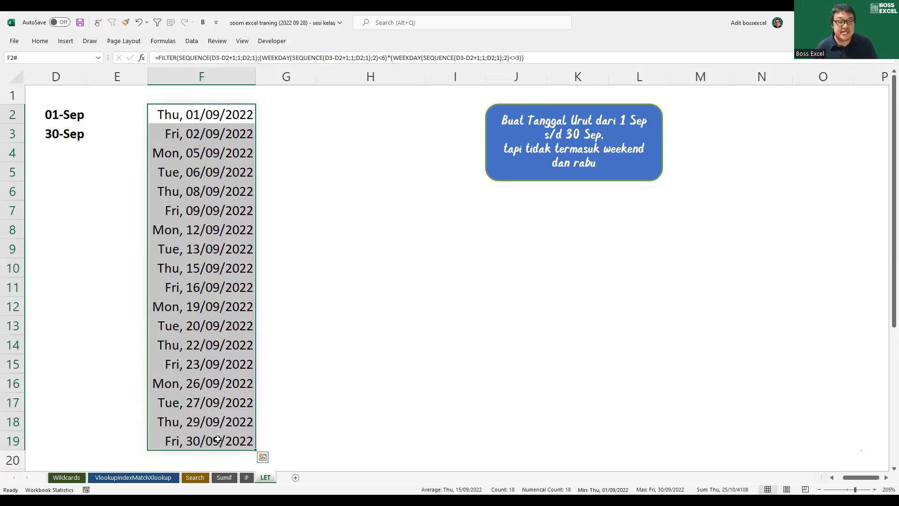
double_click(206, 119)
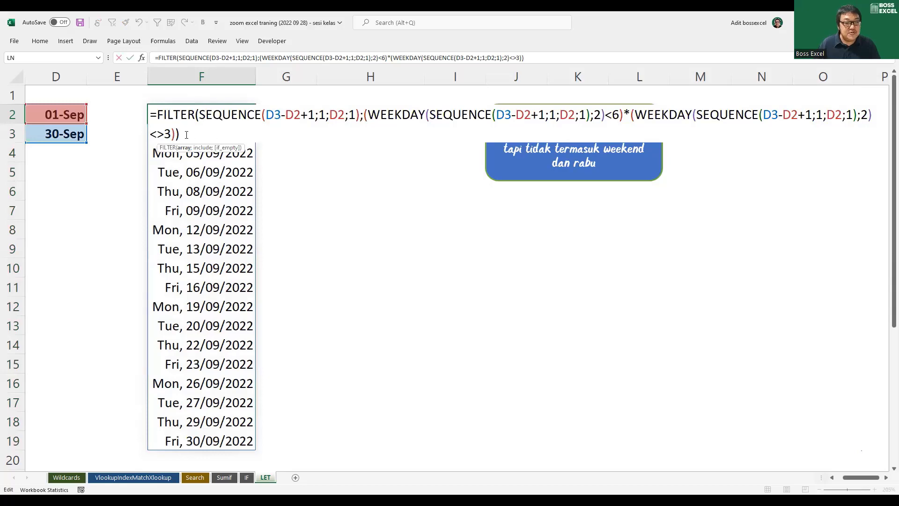
drag(187, 135, 150, 114)
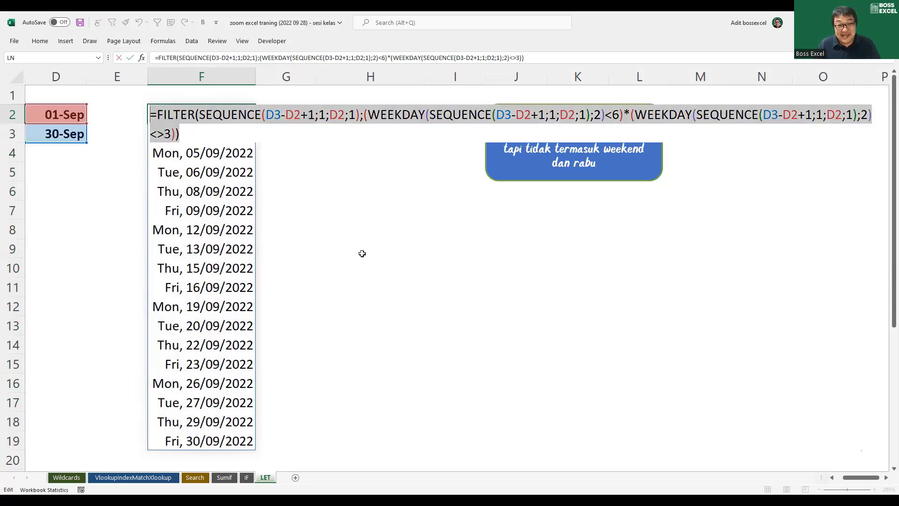
key(Escape)
- Show F2's formula as text in F21 with FORMULATEXT(F2)
scroll(277, 415, down, 1)
click(182, 418)
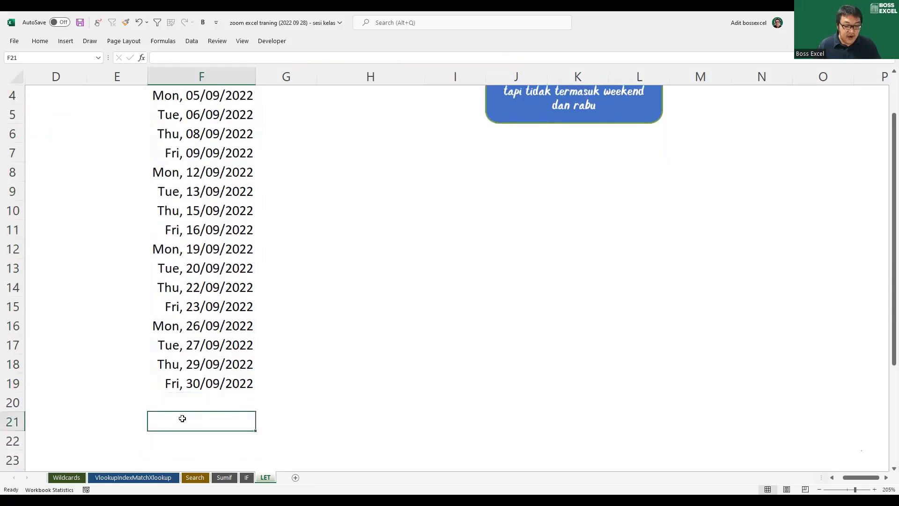
text(=for)
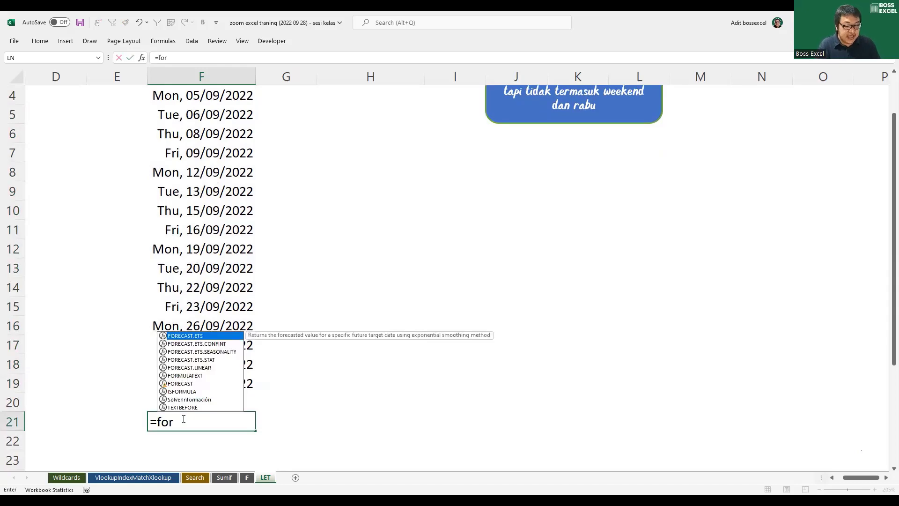
text(m)
key(Tab)
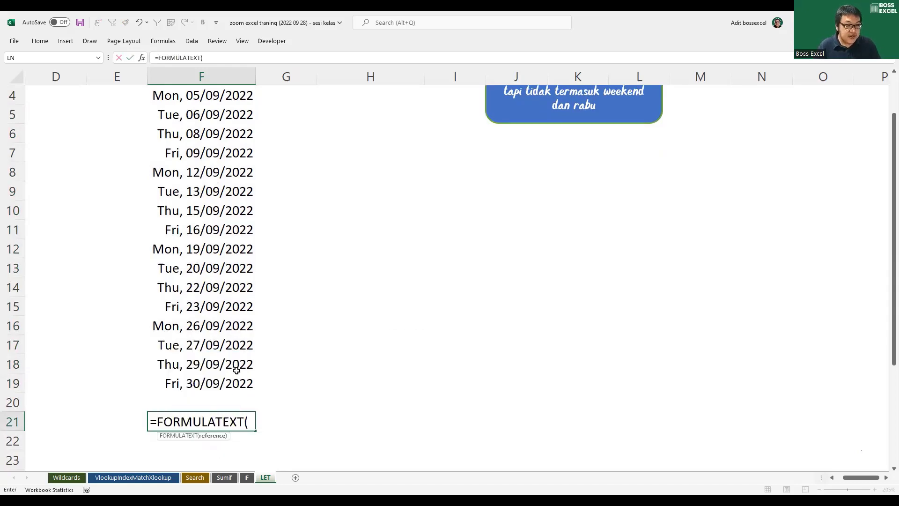
scroll(229, 140, up, 1)
click(191, 115)
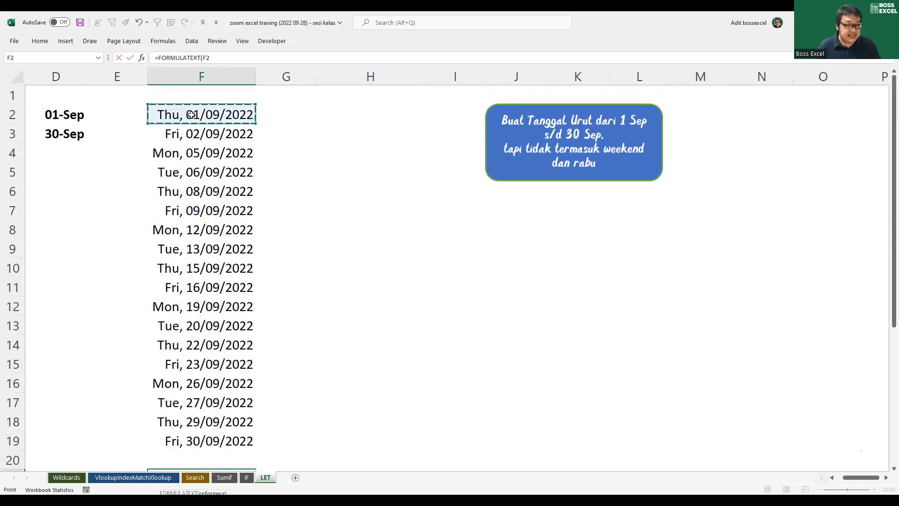
key(Return)
scroll(430, 293, down, 3)
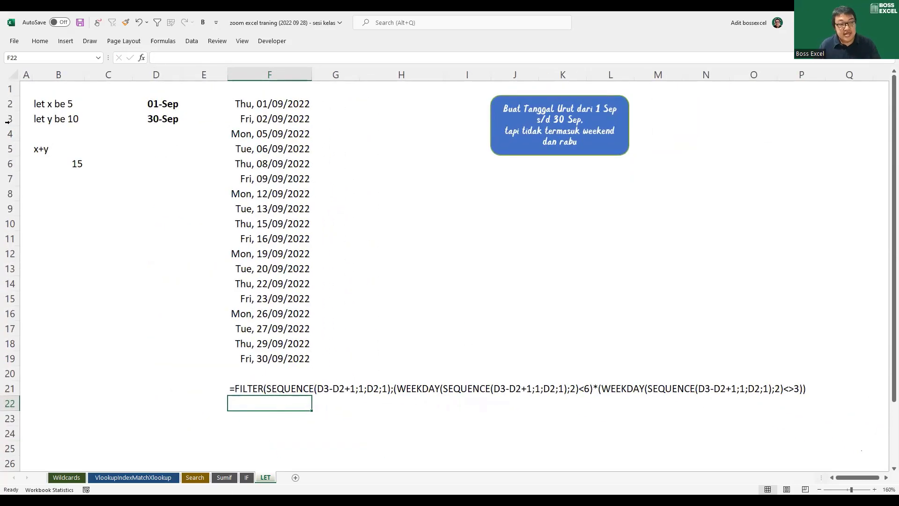
- Draw freehand ink boxes around the three SEQUENCE(D3-D2+1;1;D2;1) expressions in the formula text in row 21
click(98, 22)
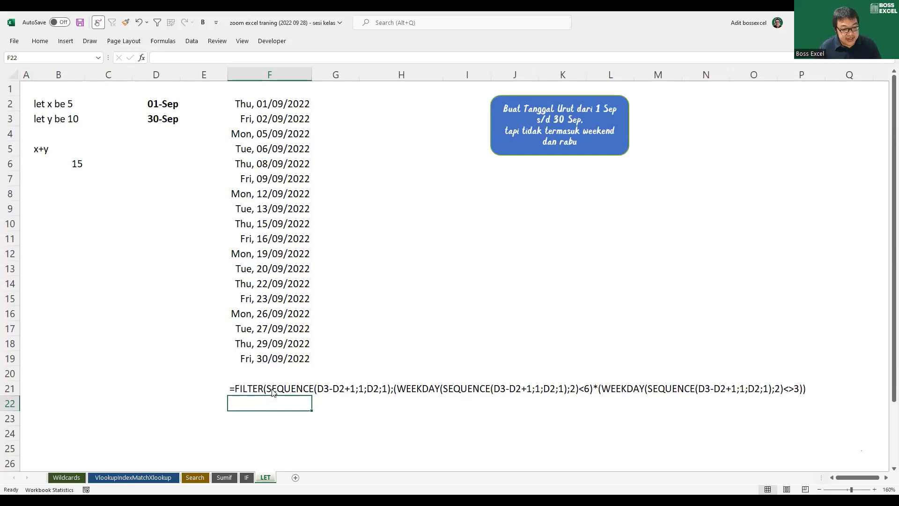
mouse_move(272, 392)
mouse_down()
mouse_move(393, 399)
mouse_move(390, 382)
mouse_move(361, 378)
mouse_move(296, 379)
mouse_move(265, 387)
mouse_move(266, 394)
mouse_up()
mouse_move(441, 380)
mouse_down()
mouse_move(443, 393)
mouse_move(478, 401)
mouse_move(568, 398)
mouse_move(567, 380)
mouse_move(442, 380)
mouse_up()
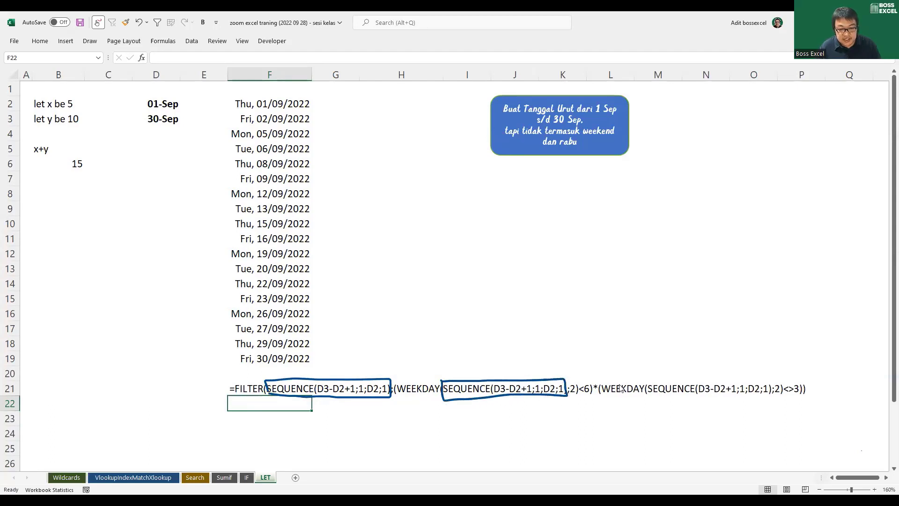
mouse_move(647, 381)
mouse_down()
mouse_move(648, 399)
mouse_move(773, 397)
mouse_move(771, 381)
mouse_move(652, 385)
mouse_up()
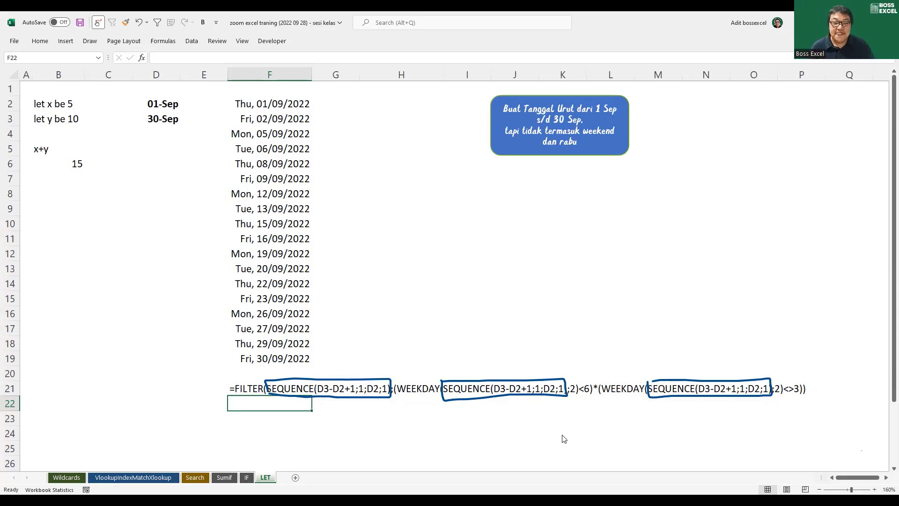
click(413, 100)
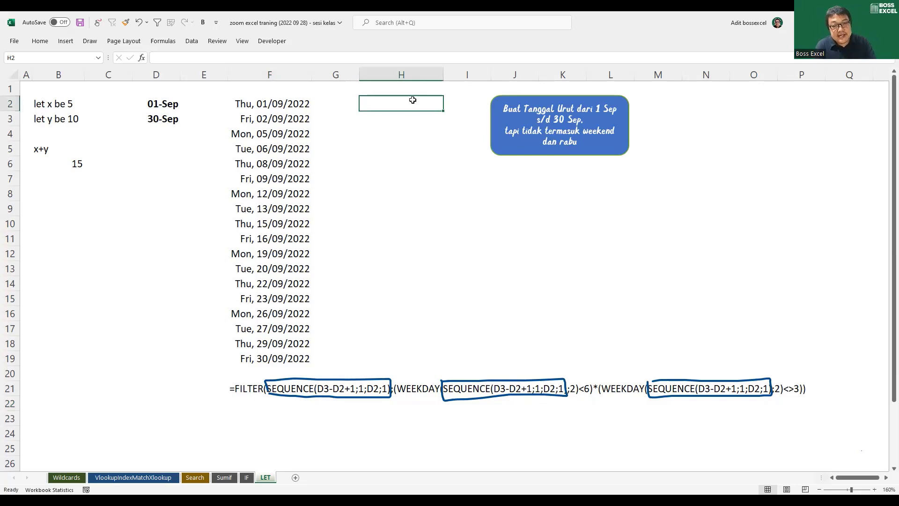
- Copy SEQUENCE(D3-D2+1;1;D2;1) from F2's formula and leave the formula unchanged
click(246, 392)
click(229, 103)
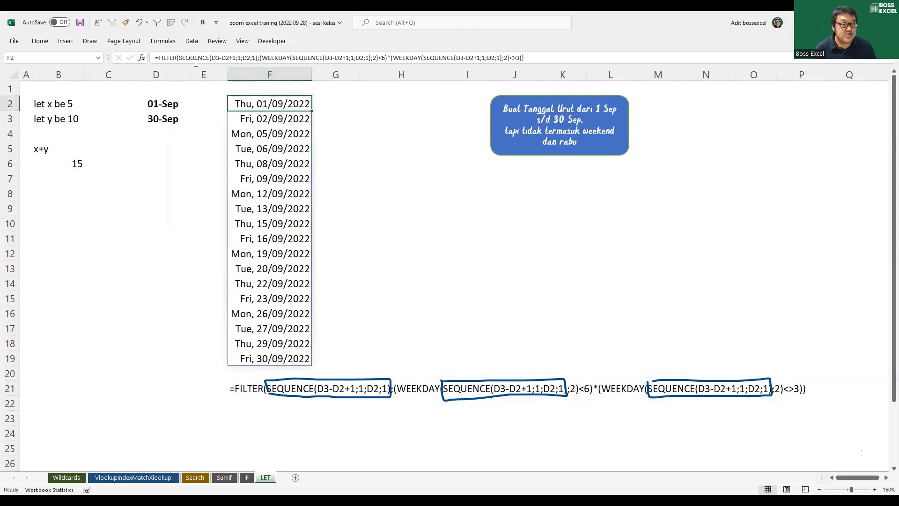
drag(179, 57, 260, 57)
key(ctrl+c)
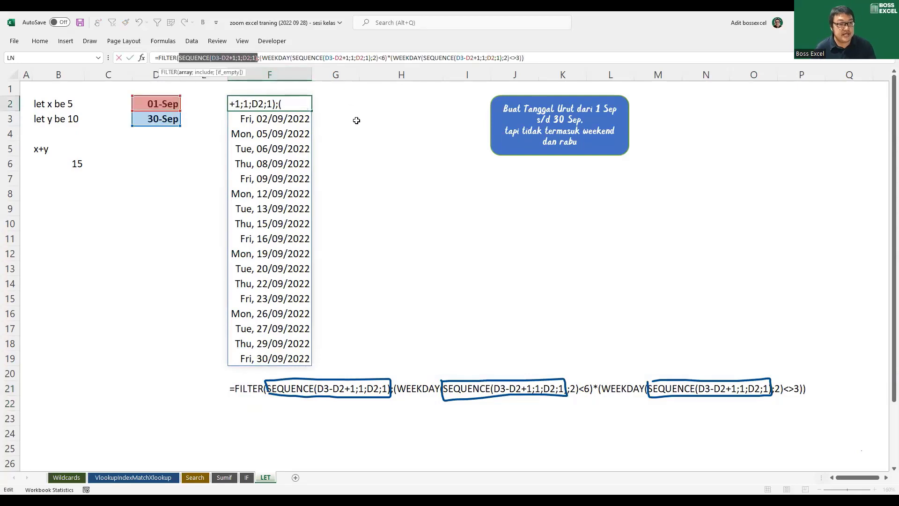
key(Escape)
- Start a LET formula in H2 that defines x as the copied SEQUENCE(D3-D2+1;1;D2;1)
click(369, 99)
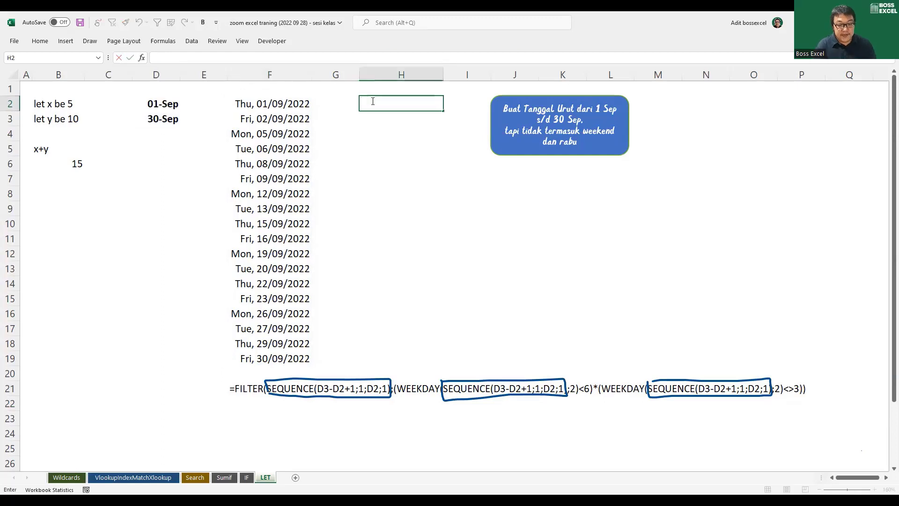
text(=let)
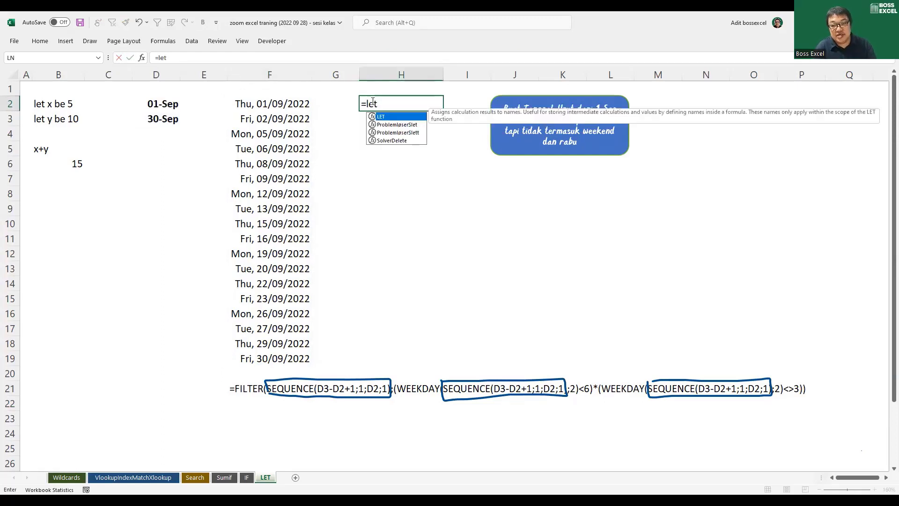
key(Tab)
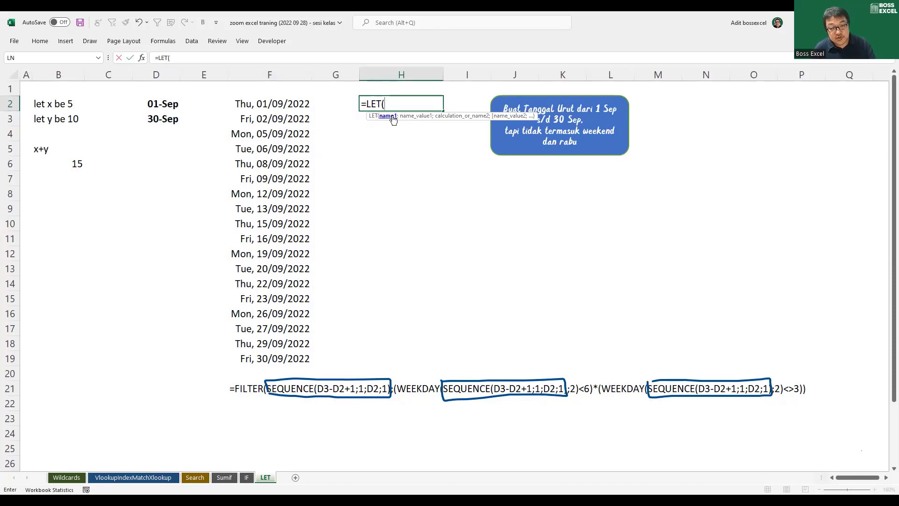
text(x)
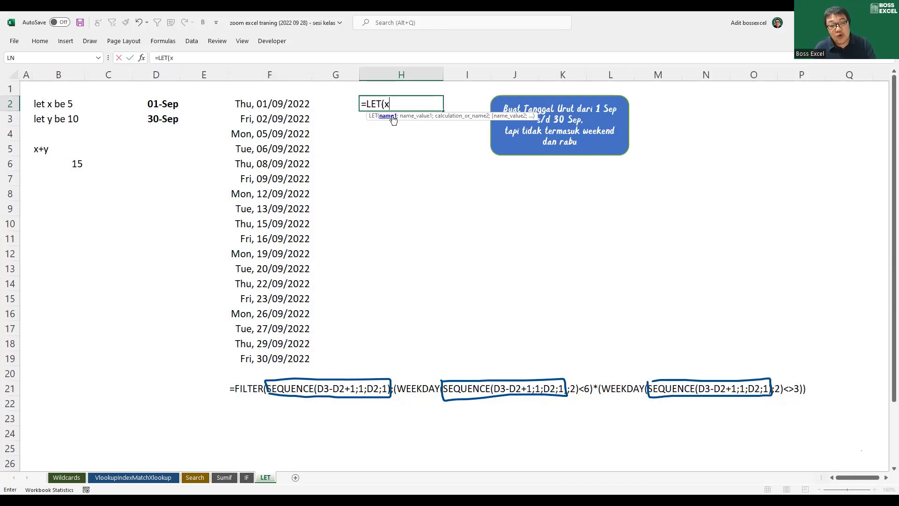
text(;)
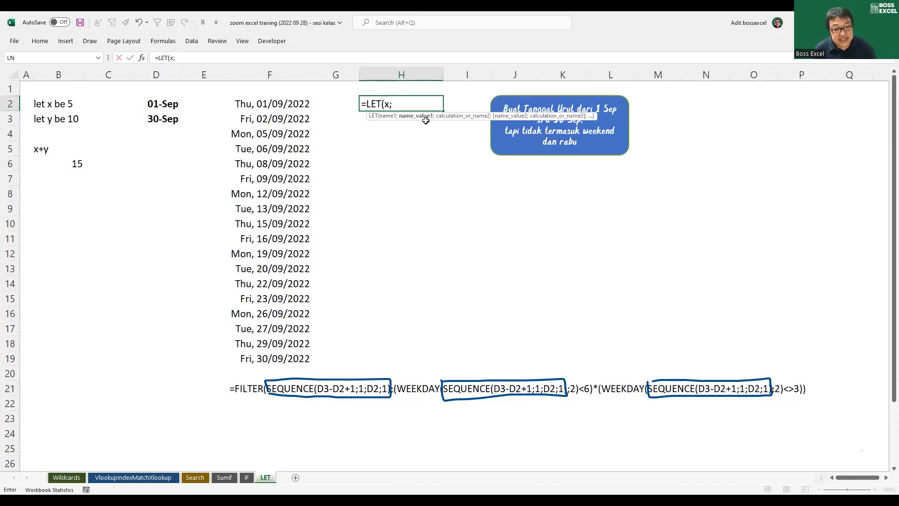
key(ctrl+v)
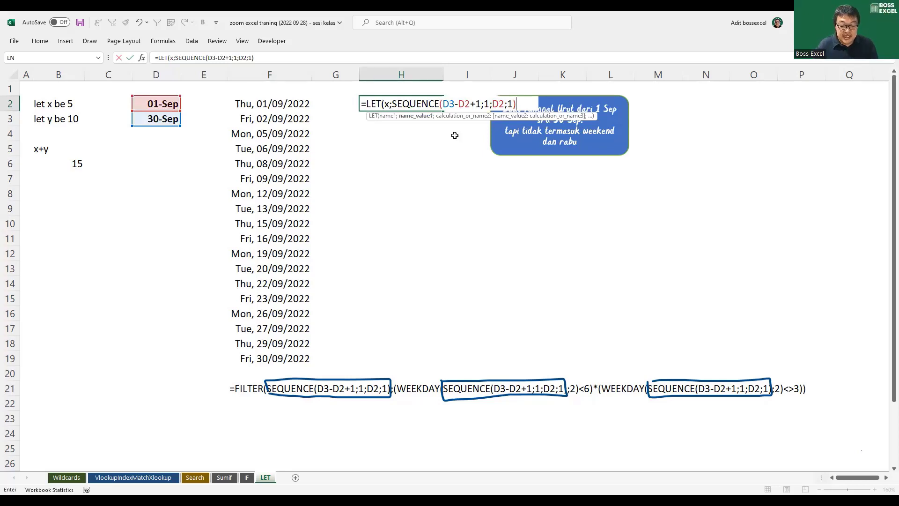
text(;)
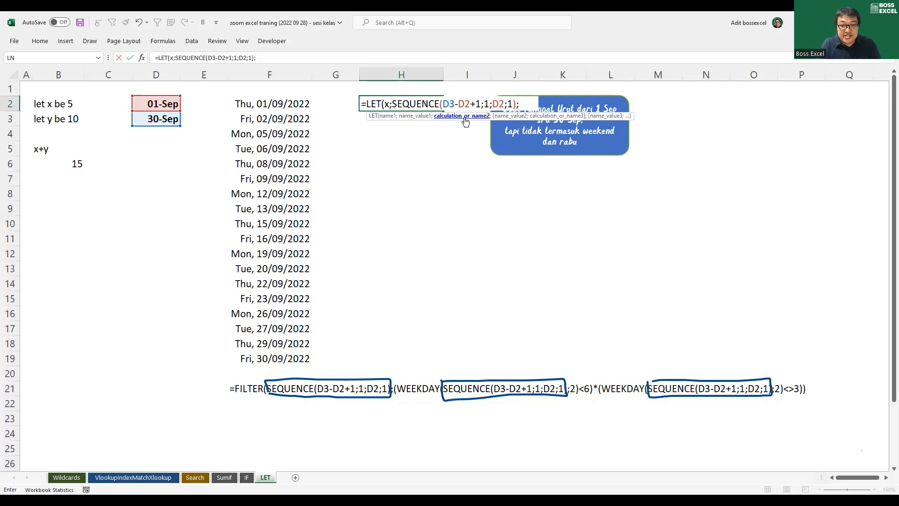
- Add a FILTER of x as the LET calculation, with the parenthesised weekday condition (WEEKDAY(x;2)<6)
text(filter)
key(Tab)
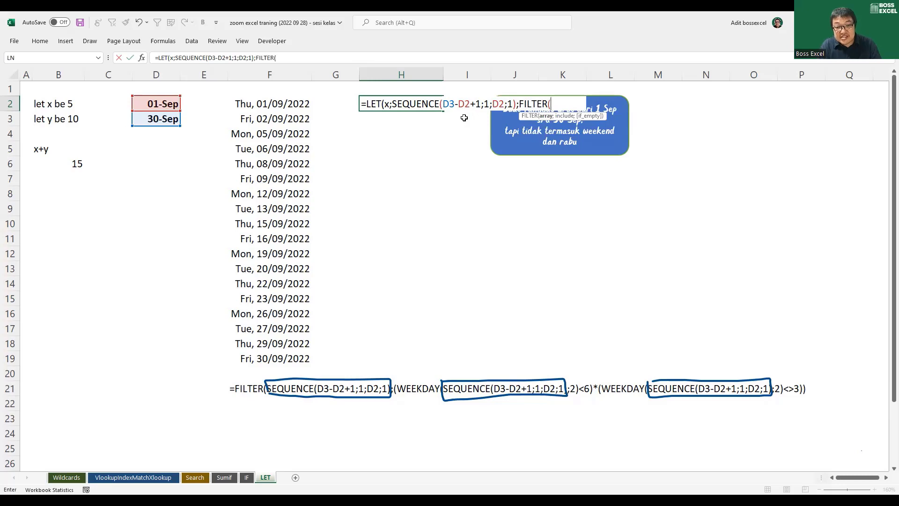
text(x)
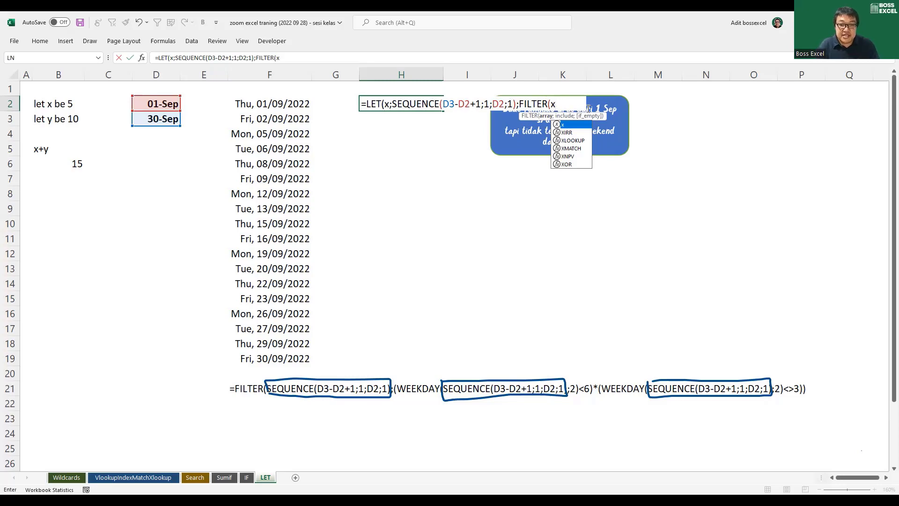
text(;)
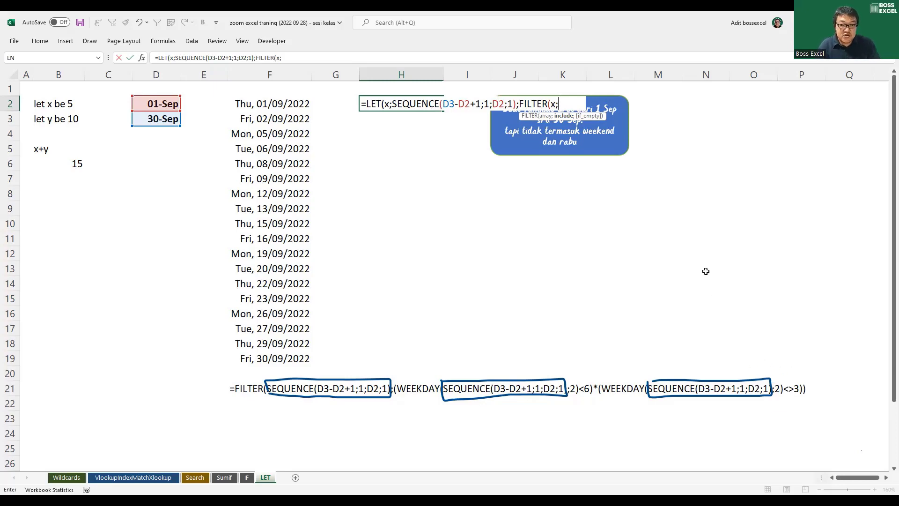
text(WEEKDAY()
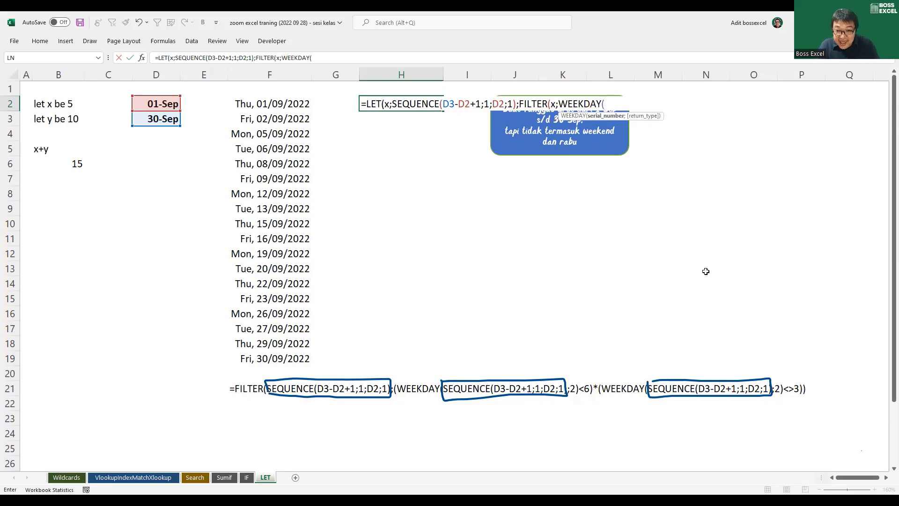
text(x)
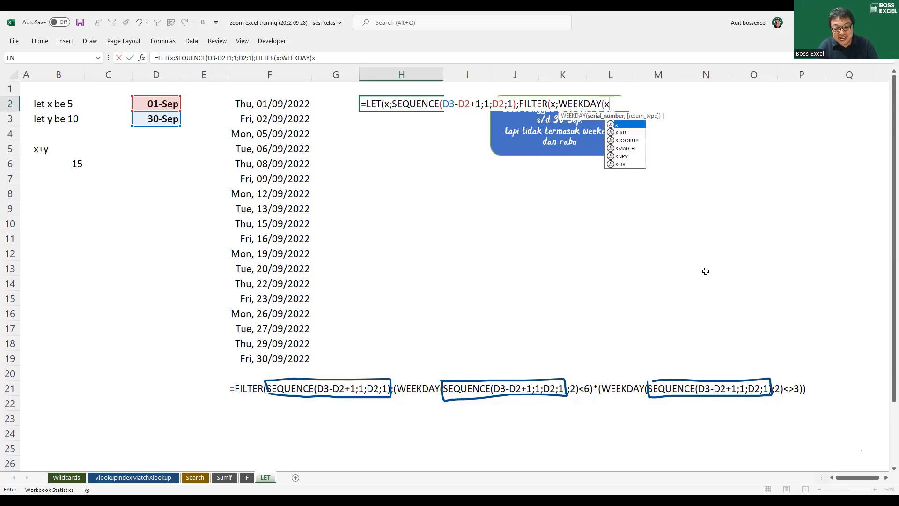
text(;2)
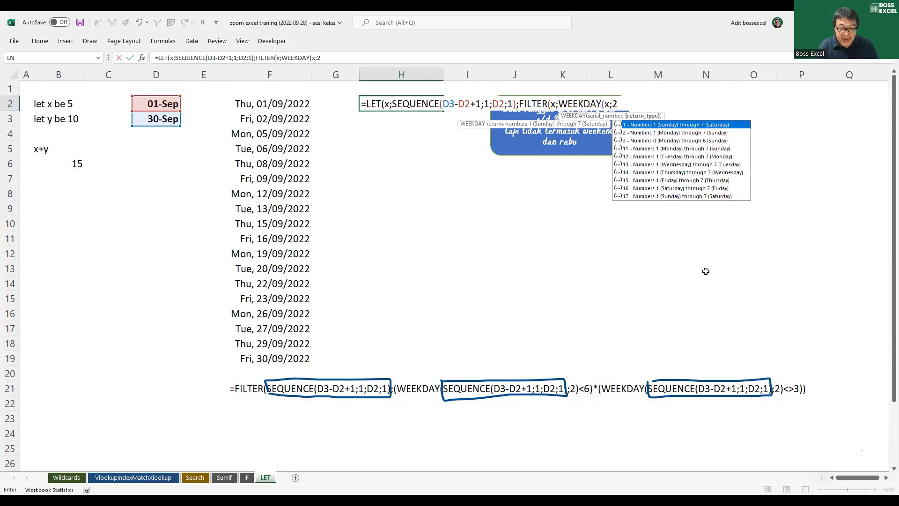
text()<6)
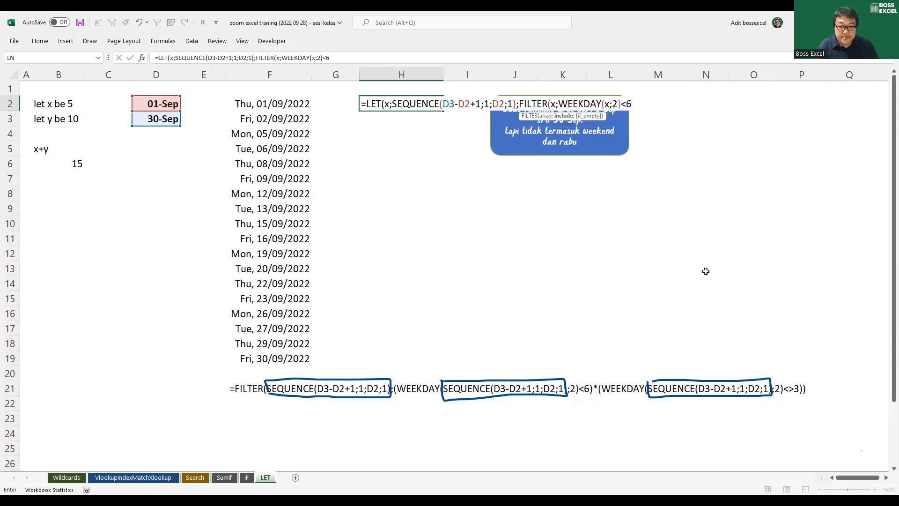
text())
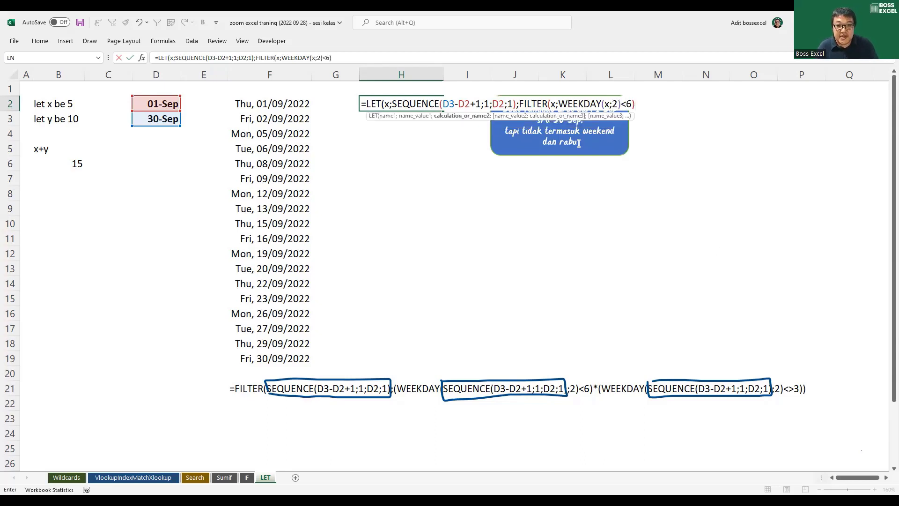
click(561, 104)
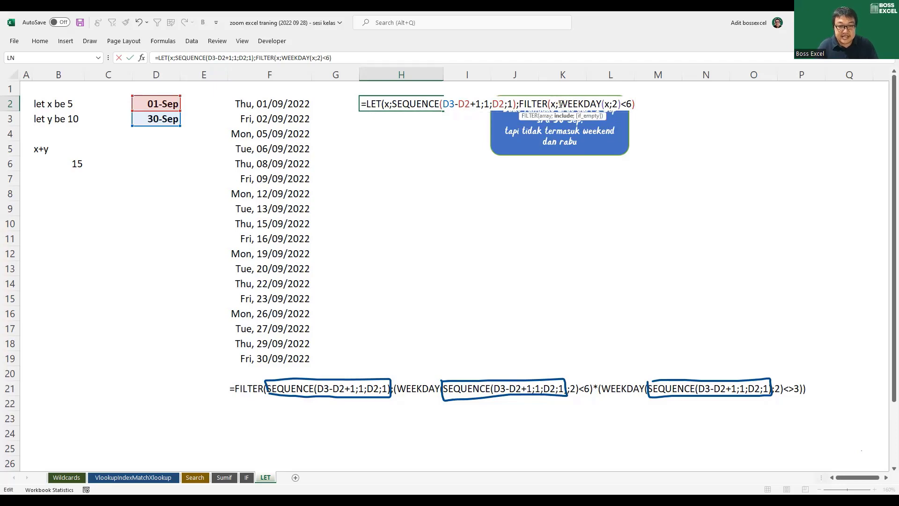
text((x;2)<6))
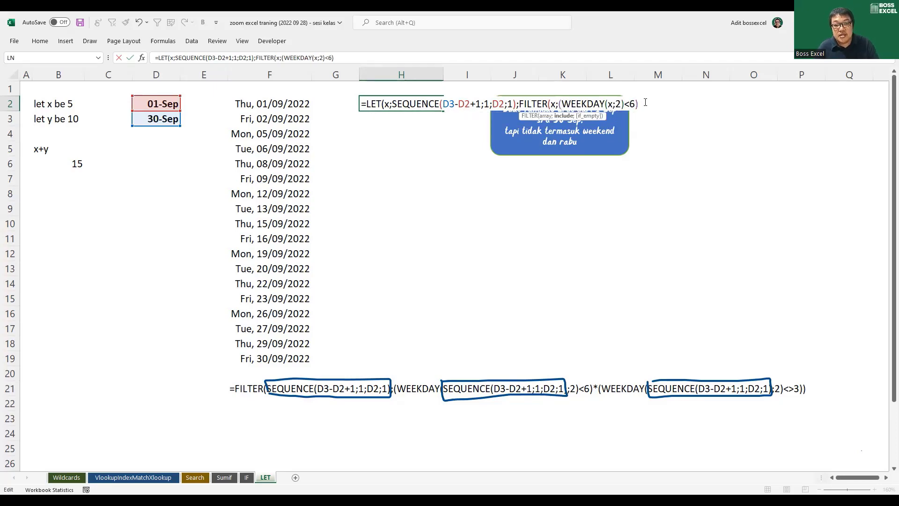
- Multiply the filter condition by (WEEKDAY(x;2)<>3) to exclude Wednesdays, and complete the LET formula in H2
text(*()
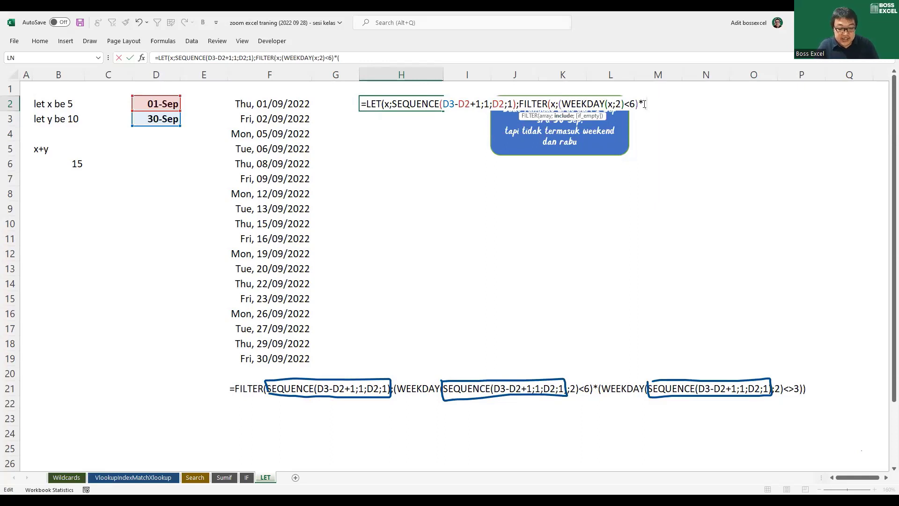
text(WEEKDAY(x)
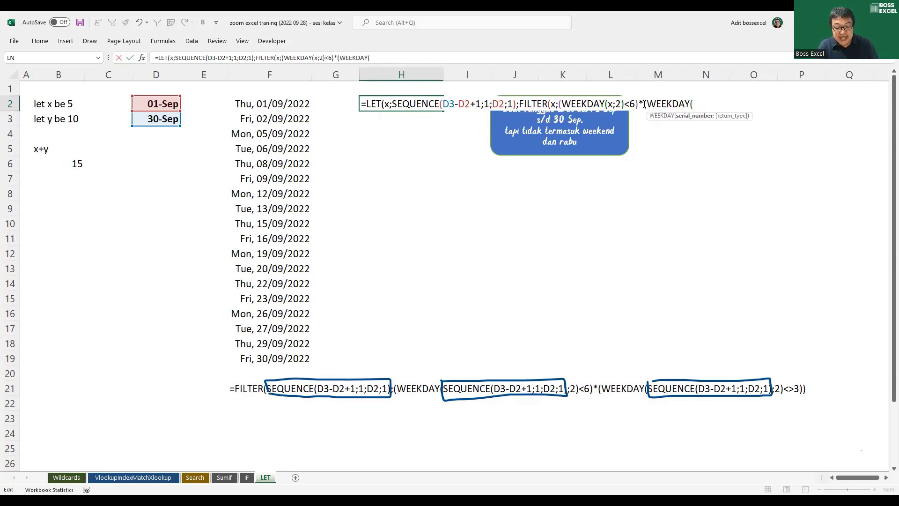
text(;2)
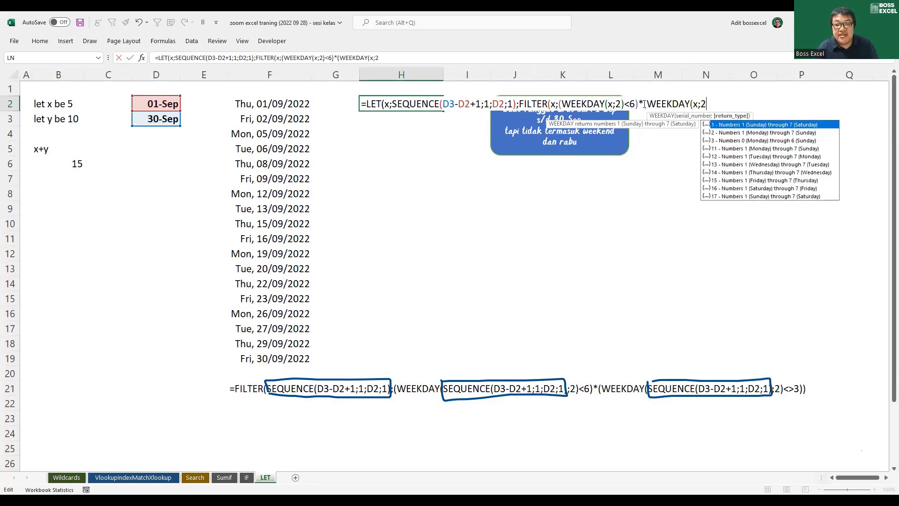
text()<>3))
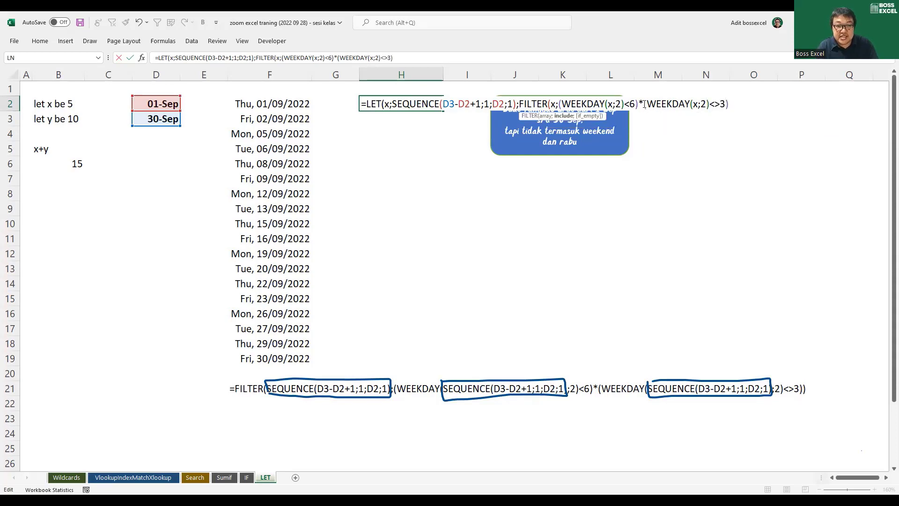
text())
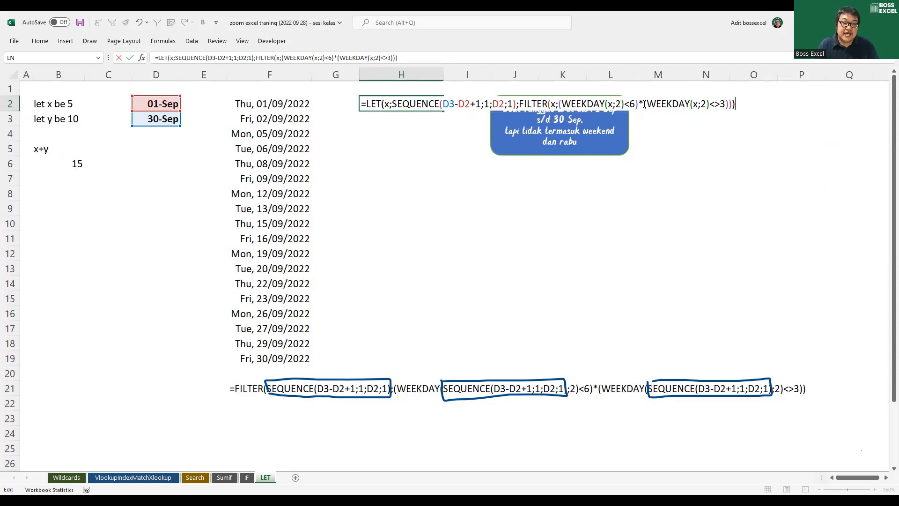
key(Return)
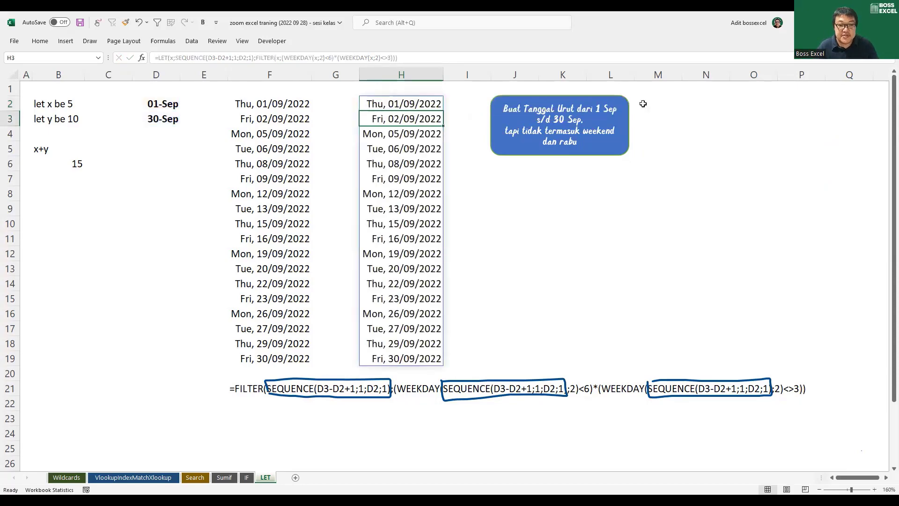
- Show H2's LET formula as text in F22 with FORMULATEXT(H2)
click(426, 103)
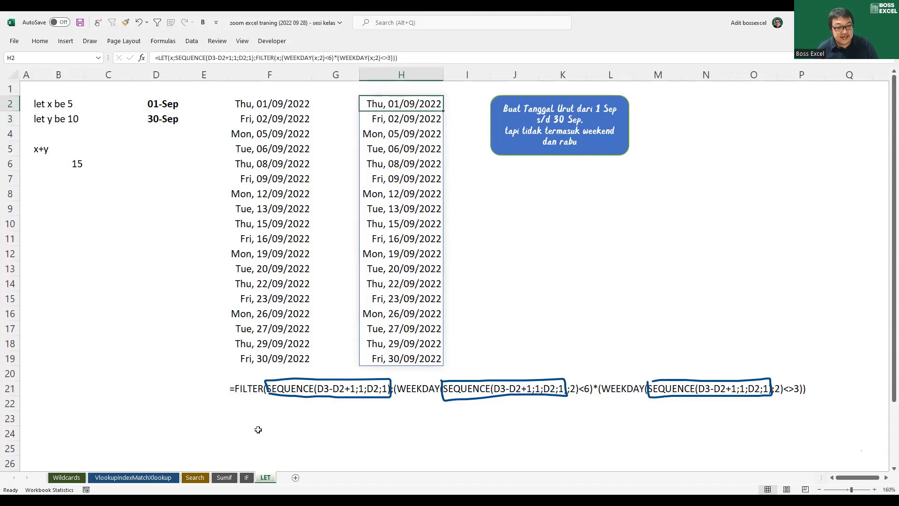
click(241, 400)
text(=)
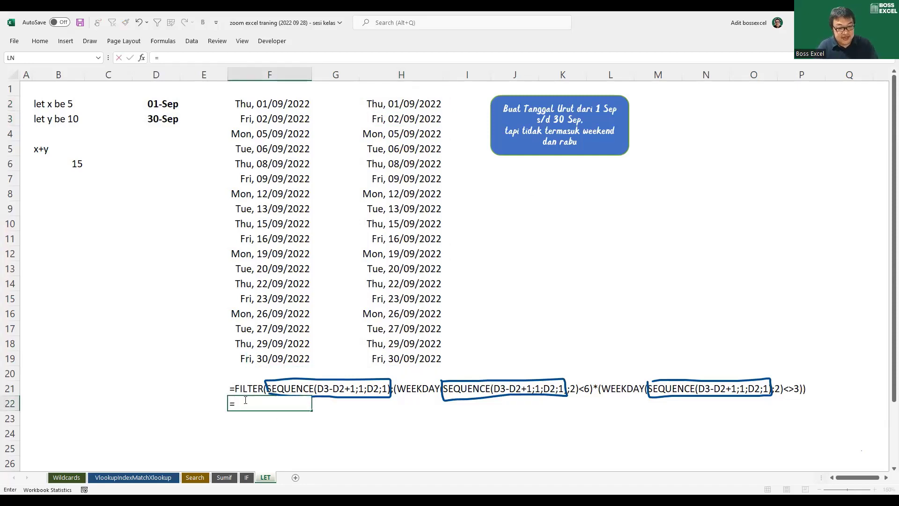
text(FORMULATEXT()
click(376, 102)
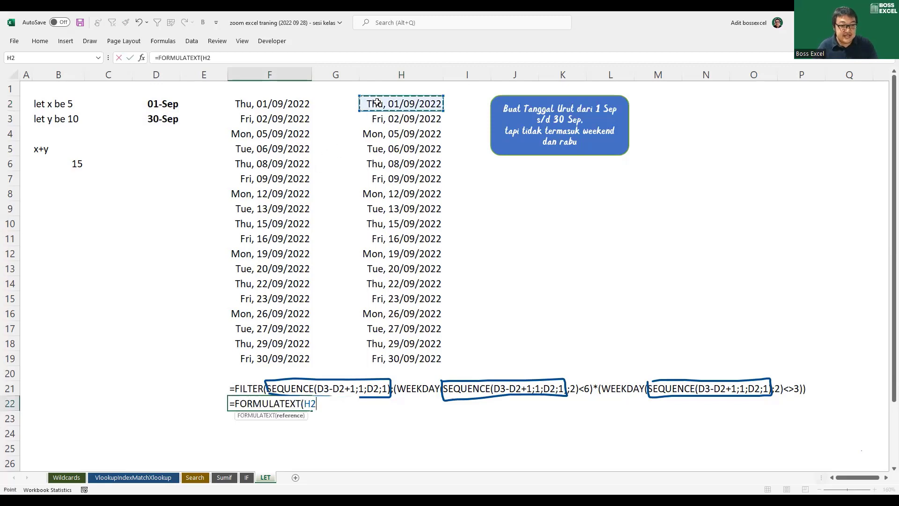
key(Return)
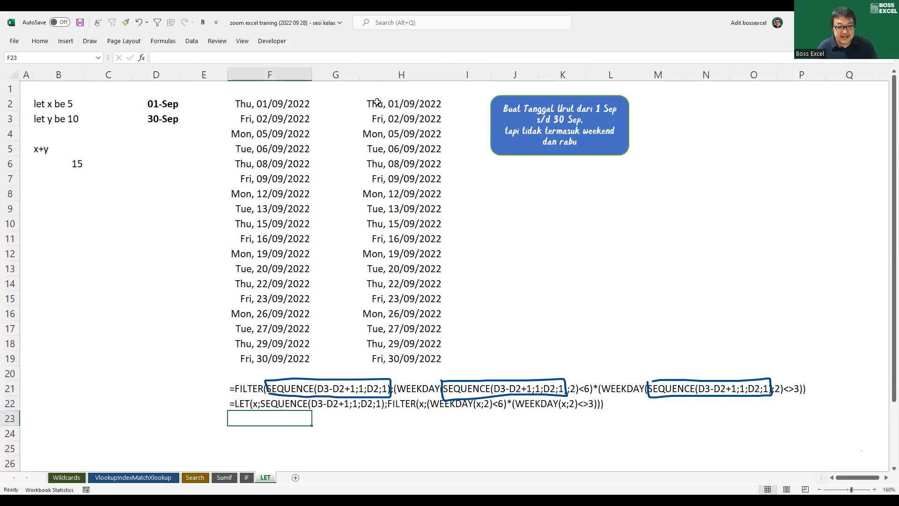
- Compare the FILTER formula text in row 21 with the LET version in row 22
click(589, 409)
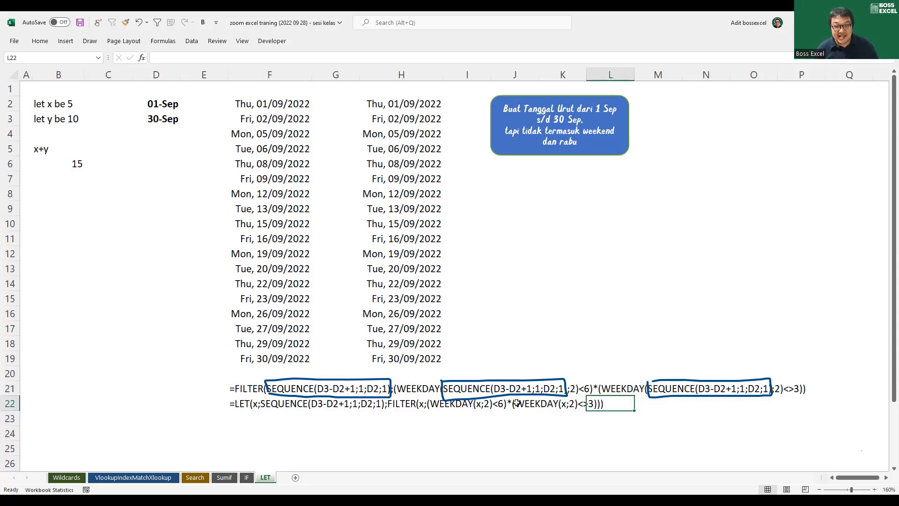
click(9, 389)
click(9, 403)
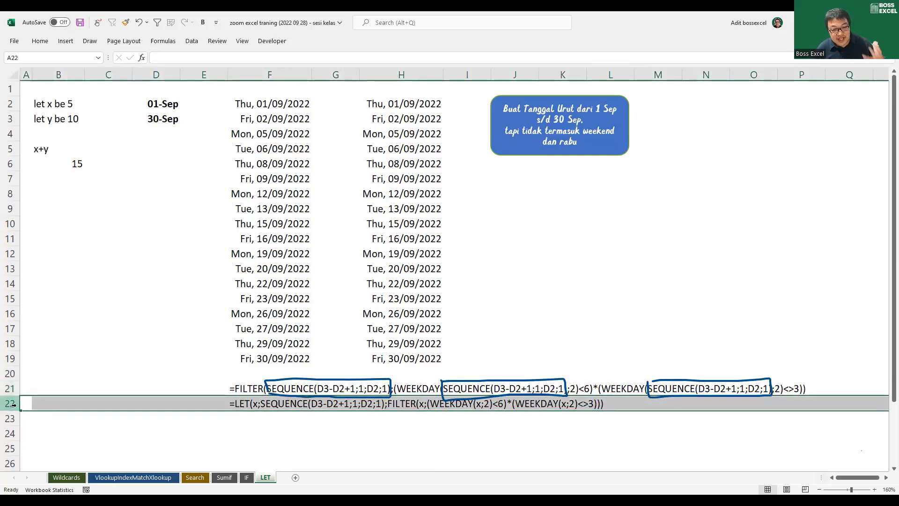